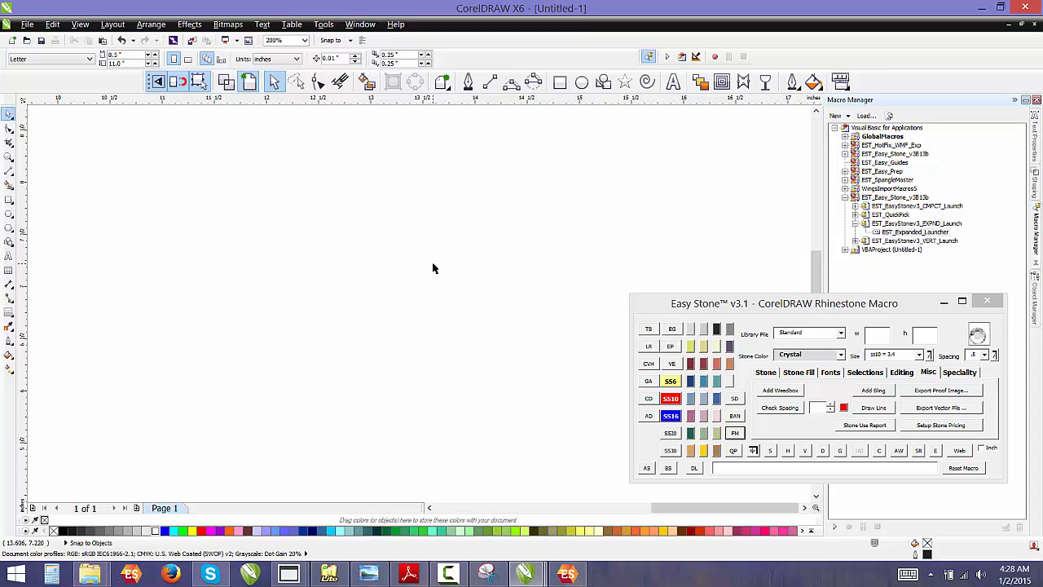
# Create artistic text reading "EAGLES" on the canvas with the Text tool
pyautogui.click(673, 82)
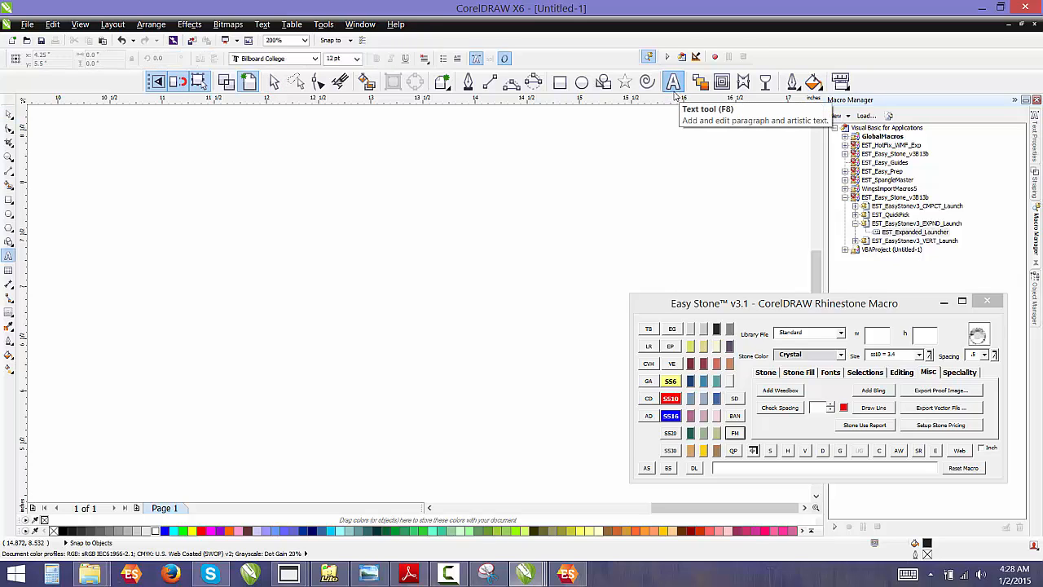
pyautogui.click(376, 194)
pyautogui.write('EAGLES')
pyautogui.press('Escape')
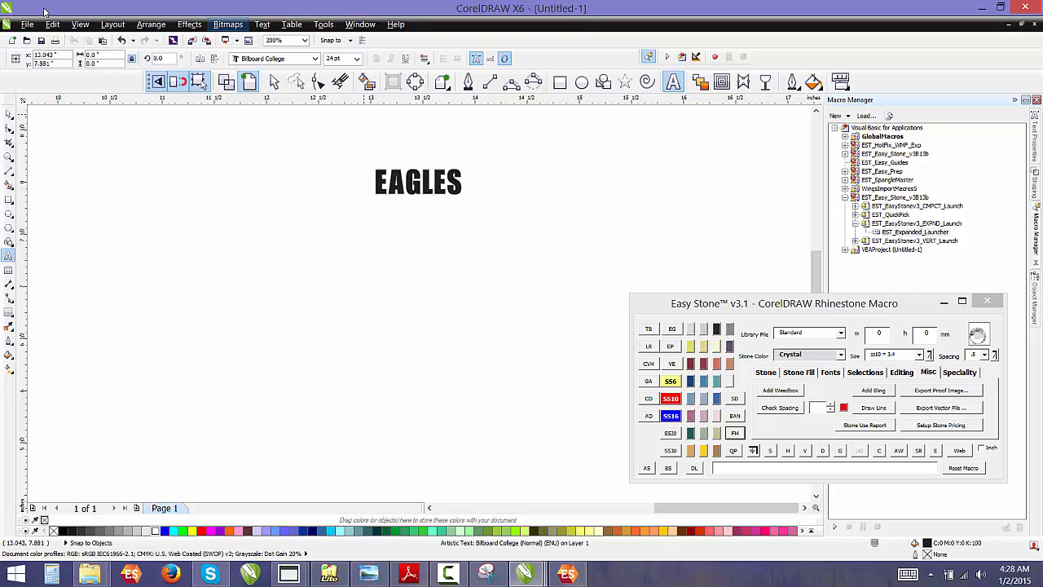
# Enlarge the EAGLES text proportionally by scaling it from its corner handle
pyautogui.click(10, 116)
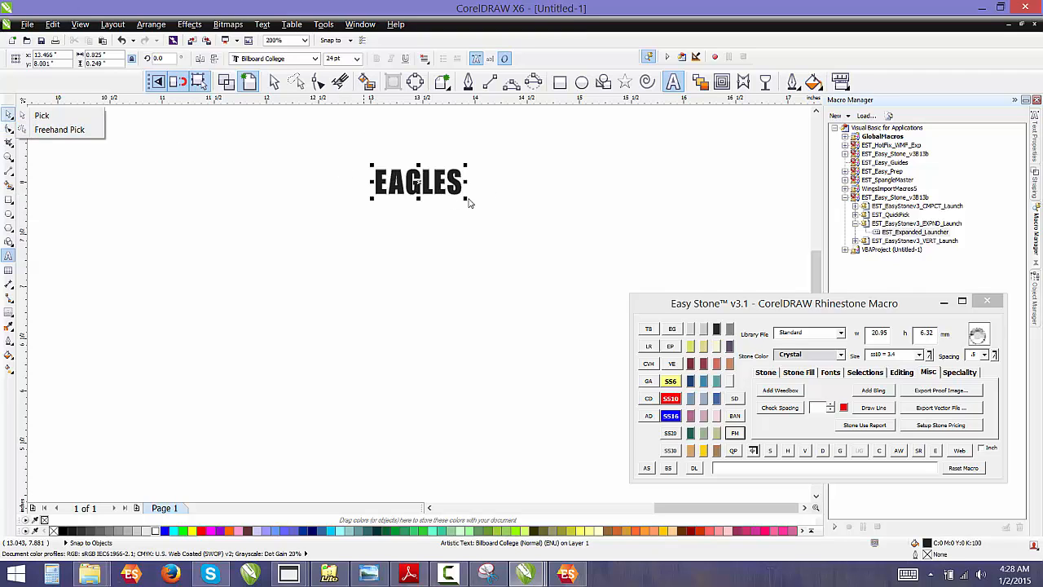
pyautogui.click(465, 200)
pyautogui.moveTo(467, 201); pyautogui.dragTo(563, 229)
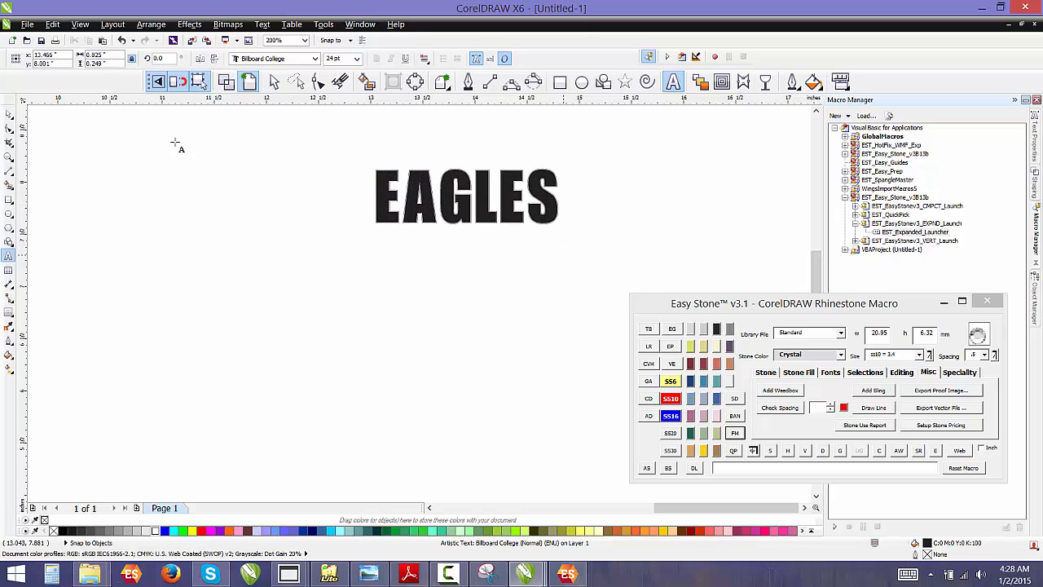
# Drag a duplicate of the EAGLES text to the left of the original
pyautogui.click(9, 115)
pyautogui.click(123, 167)
pyautogui.moveTo(423, 204); pyautogui.dragTo(183, 205)
pyautogui.rightClick(191, 205)
pyautogui.click(369, 230)
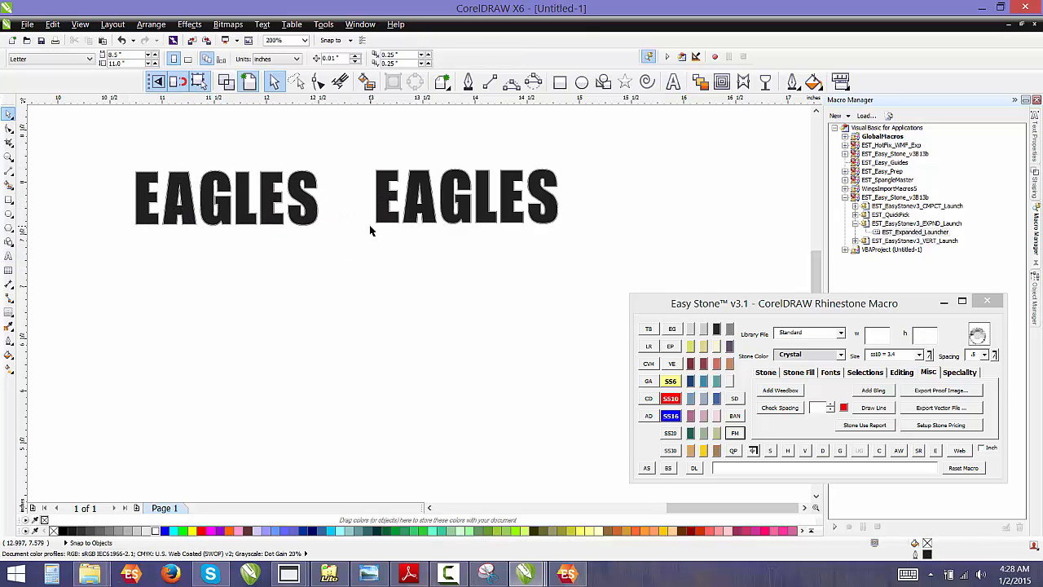
# Draw a straight vertical line to the left of the two text objects
pyautogui.press('F3')
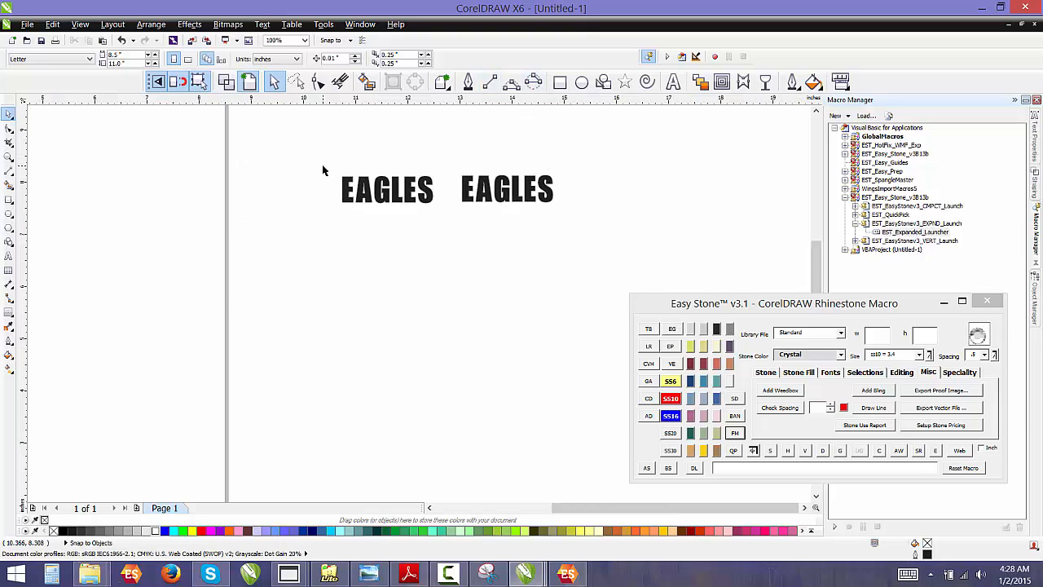
pyautogui.click(488, 81)
pyautogui.moveTo(298, 161); pyautogui.dragTo(296, 380)
pyautogui.press('space')
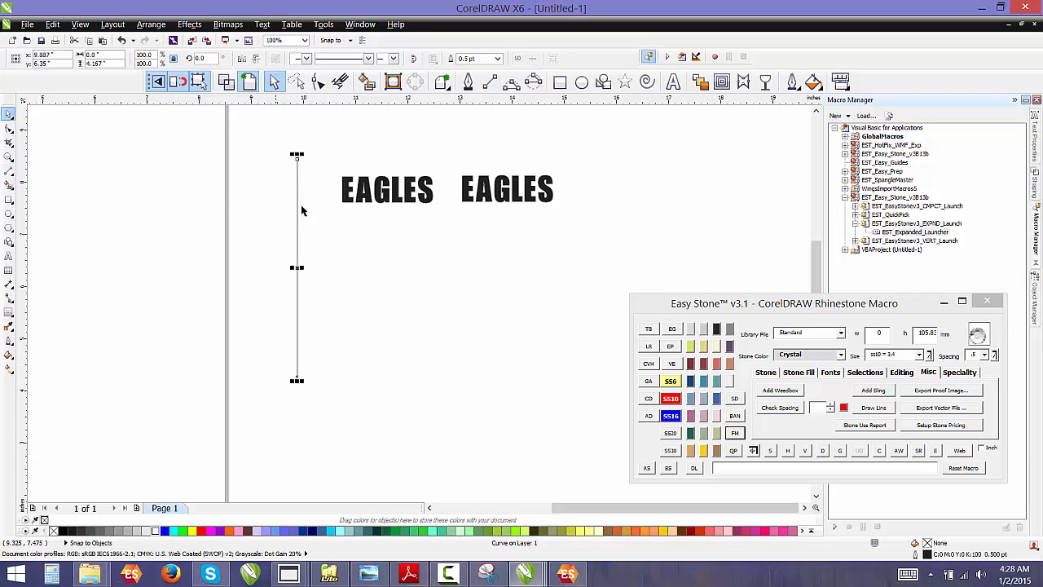
# Drop one EAGLES text onto the vertical line and choose Fit Text To Path
pyautogui.click(367, 218)
pyautogui.moveTo(359, 221); pyautogui.dragTo(298, 287)
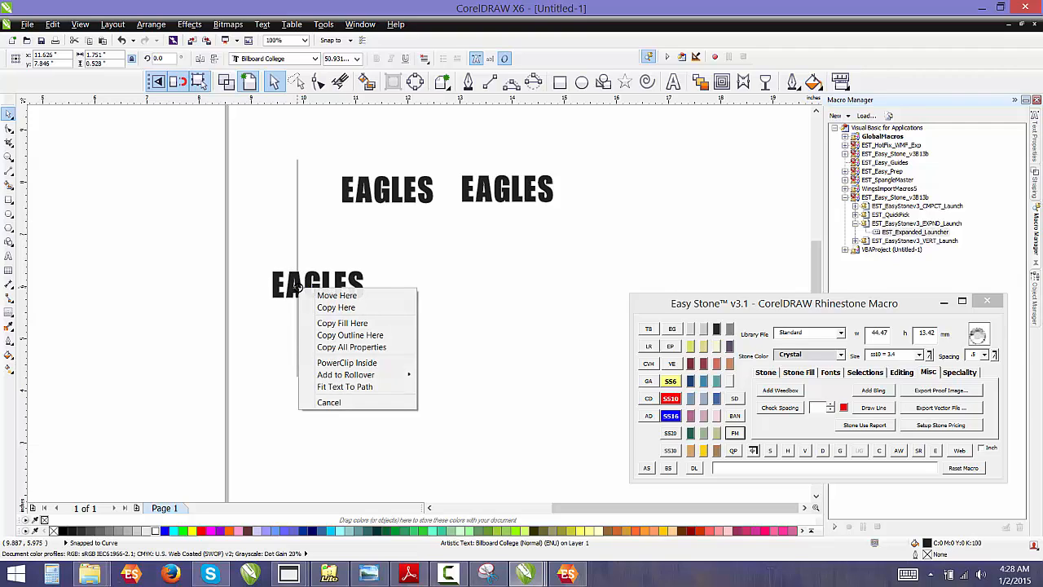
pyautogui.click(372, 387)
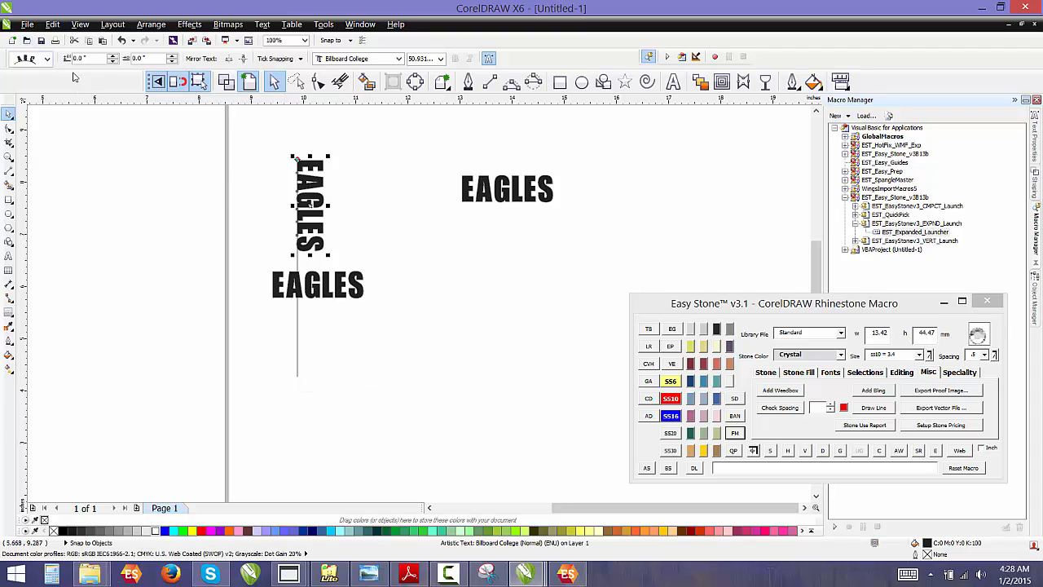
# Set the fitted text's orientation so the letters stand upright down the line
pyautogui.click(47, 59)
pyautogui.click(48, 114)
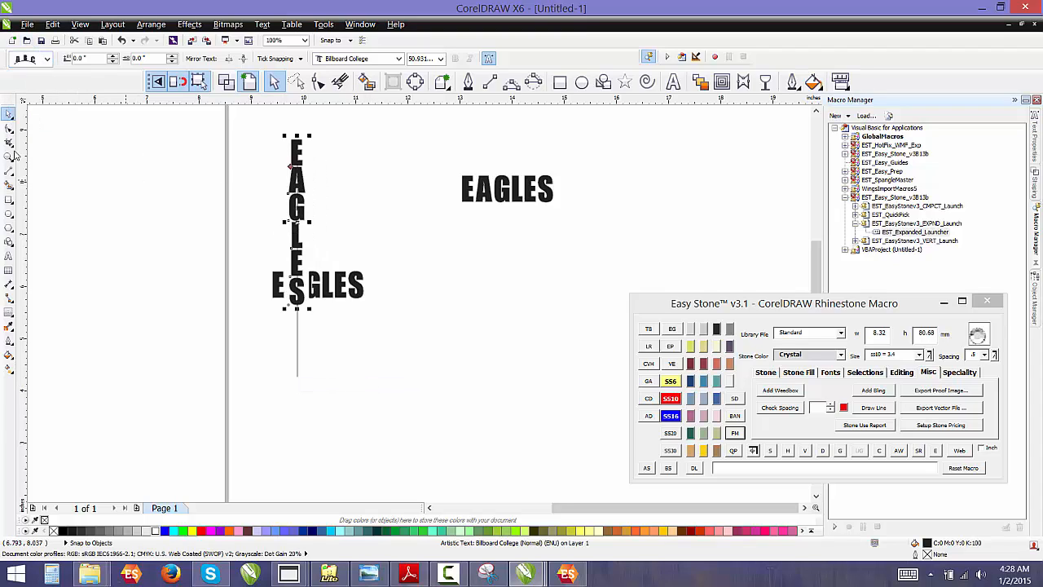
pyautogui.click(146, 212)
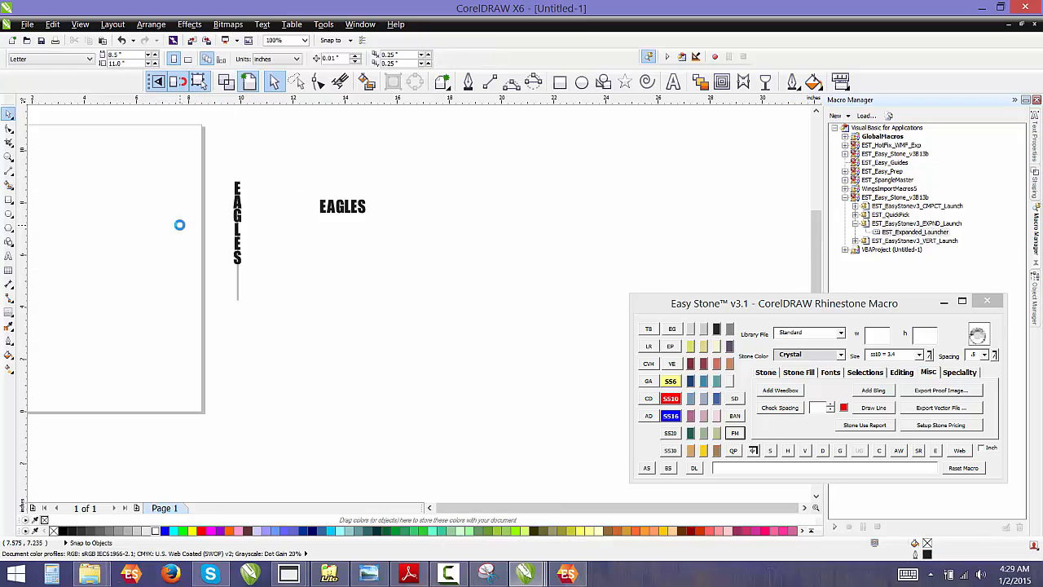
# Select the vertical path line and remove its outline so only the letters show
pyautogui.click(252, 303)
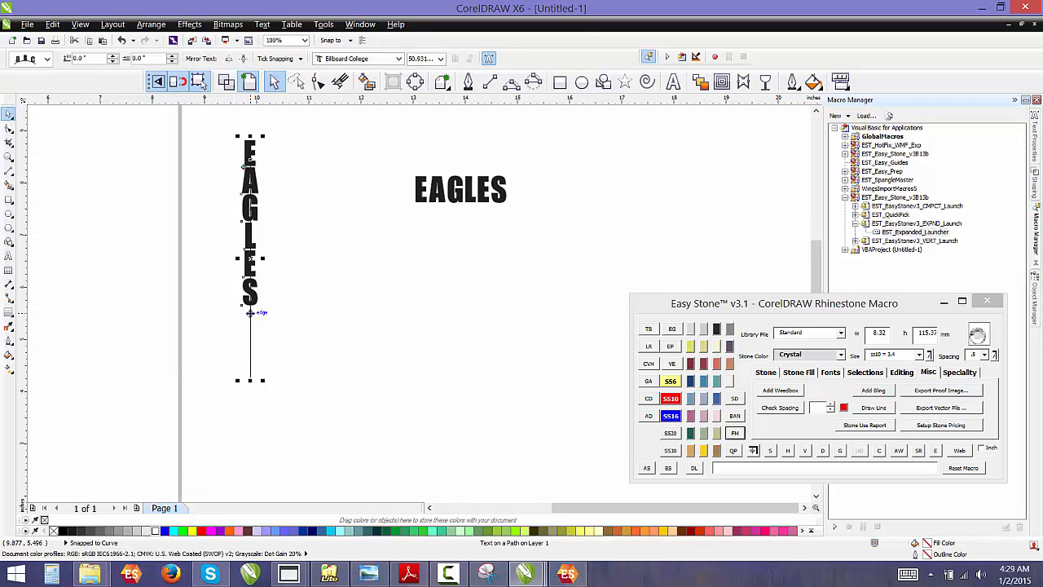
pyautogui.click(254, 314)
pyautogui.click(276, 329)
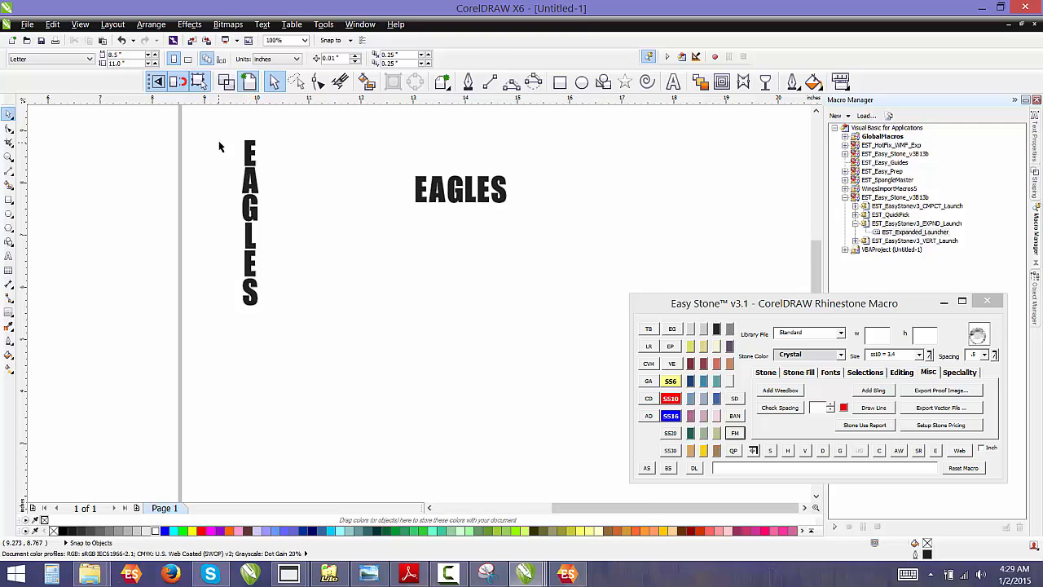
# Stack the other EAGLES text vertically by inserting a line break after each letter
pyautogui.scroll(2, 224, 145)
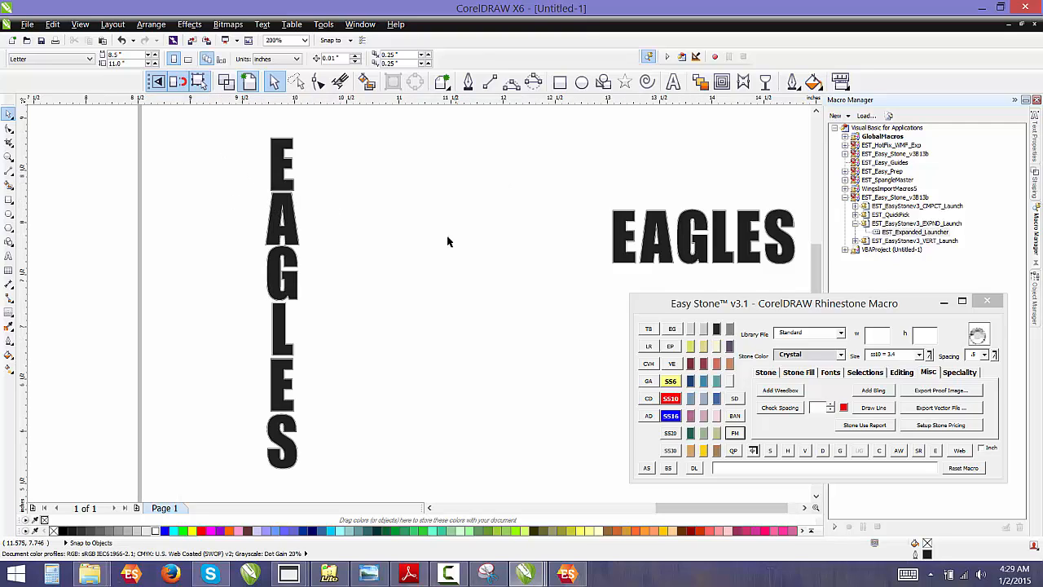
pyautogui.scroll(-4, 429, 223)
pyautogui.scroll(1, 505, 215)
pyautogui.scroll(1, 428, 232)
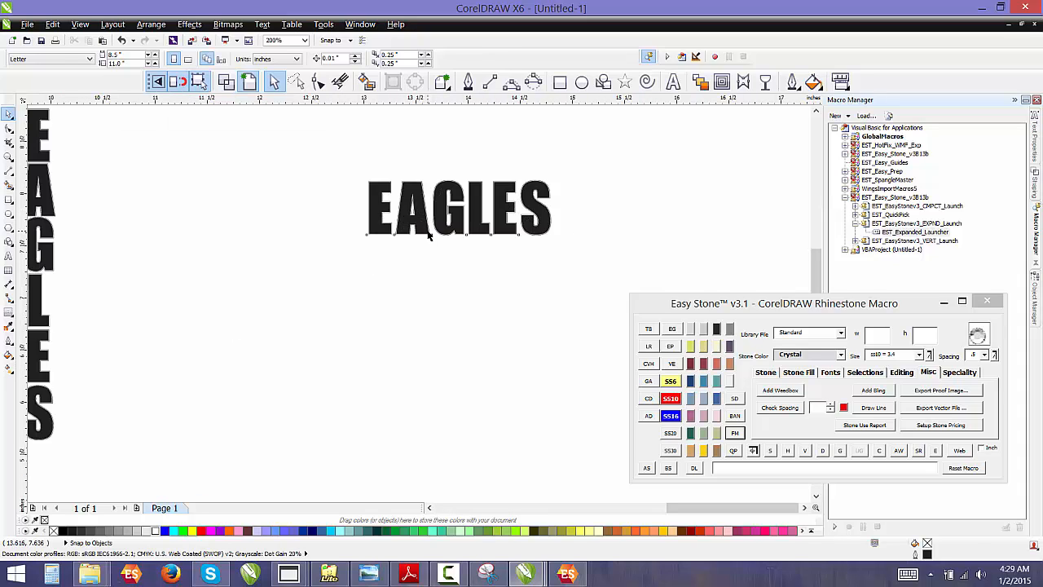
pyautogui.doubleClick(428, 232)
pyautogui.click(412, 228)
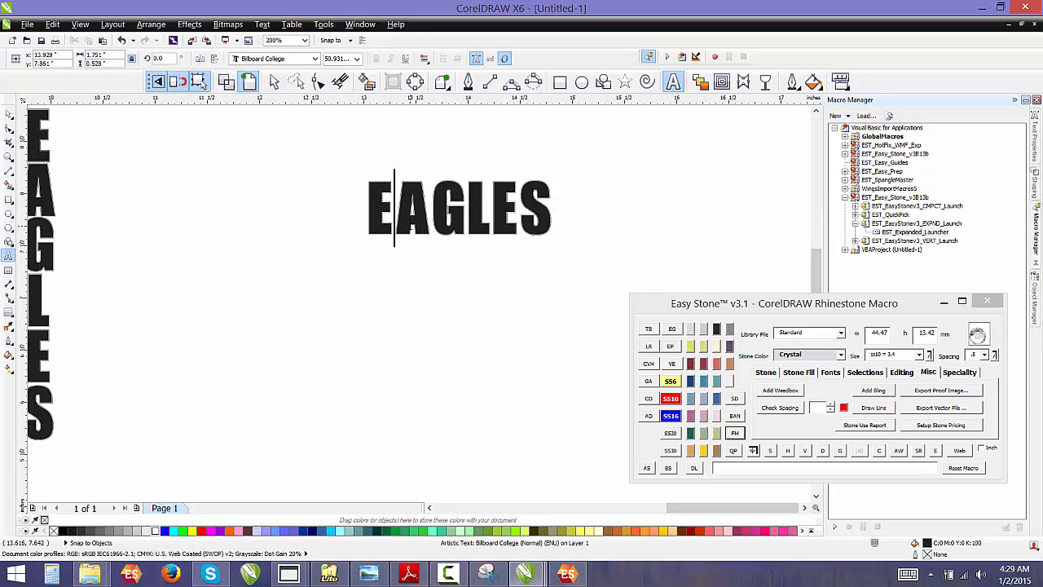
pyautogui.press('Return')
pyautogui.press('Right')
pyautogui.press('Return')
pyautogui.press('Right')
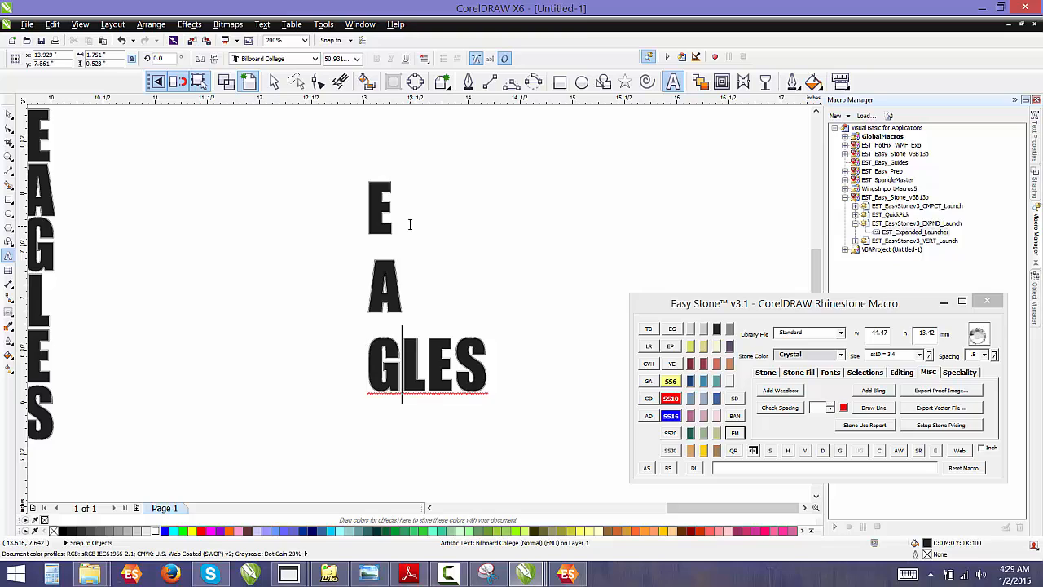
pyautogui.press('Return')
pyautogui.press('Right')
pyautogui.press('Return')
pyautogui.press('Right')
pyautogui.press('Return')
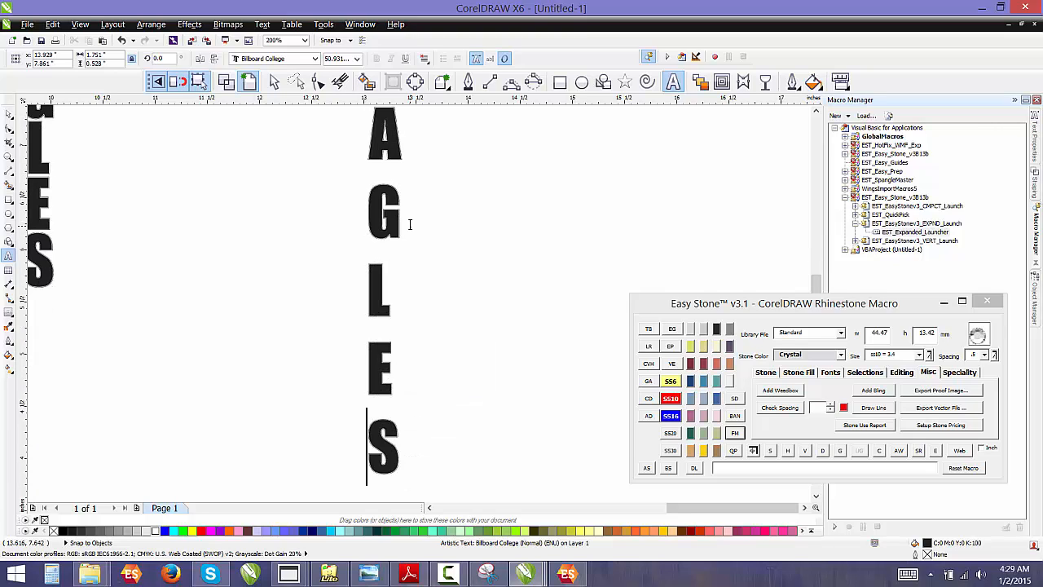
pyautogui.press('Escape')
pyautogui.click(8, 114)
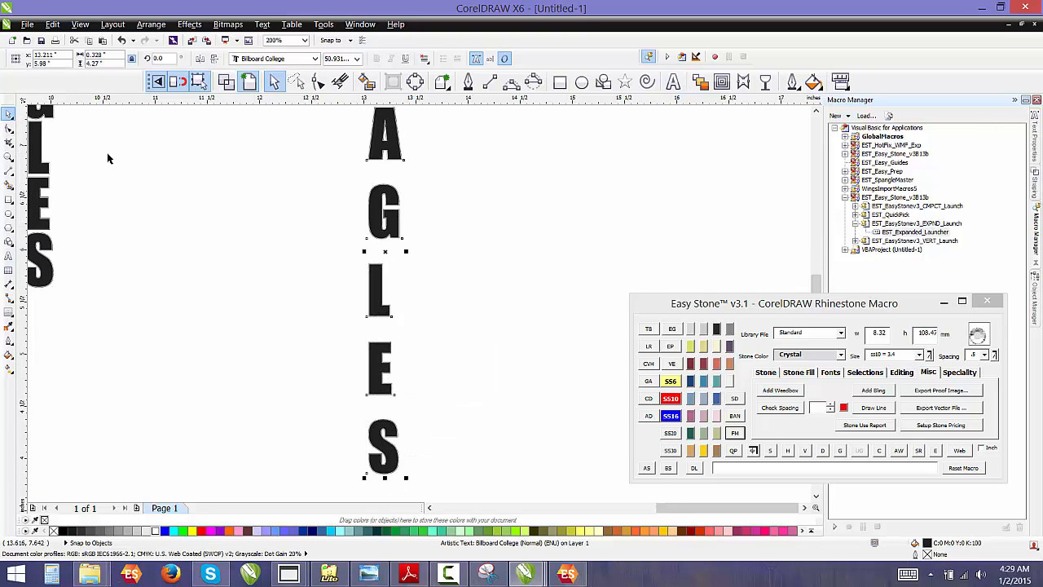
# Set the stacked text's alignment to centered
pyautogui.click(340, 185)
pyautogui.click(376, 157)
pyautogui.click(425, 59)
pyautogui.click(446, 103)
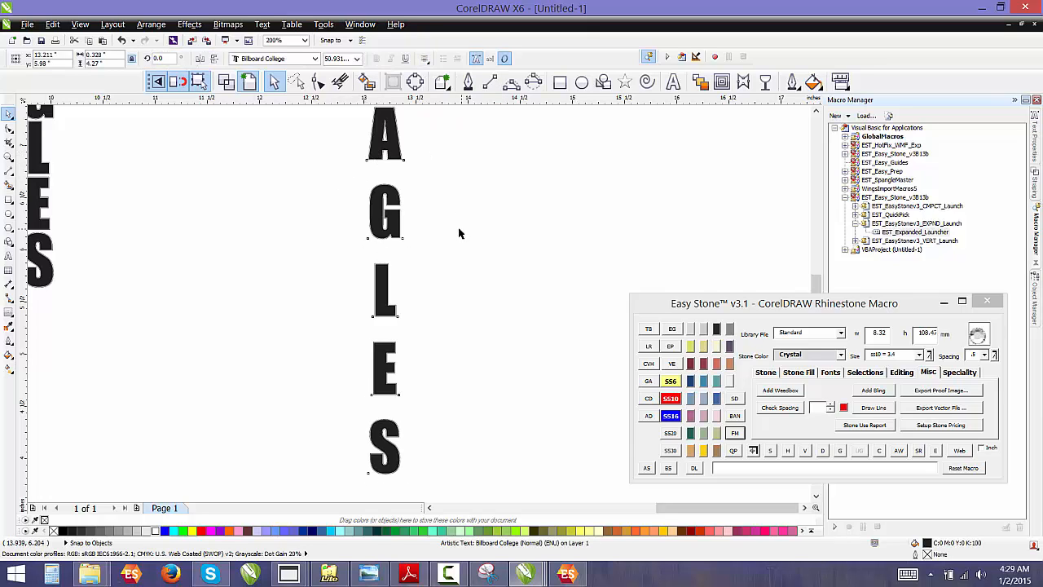
pyautogui.click(458, 230)
# Move the stacked EAGLES text next to the path-fitted version
pyautogui.scroll(-1, 459, 231)
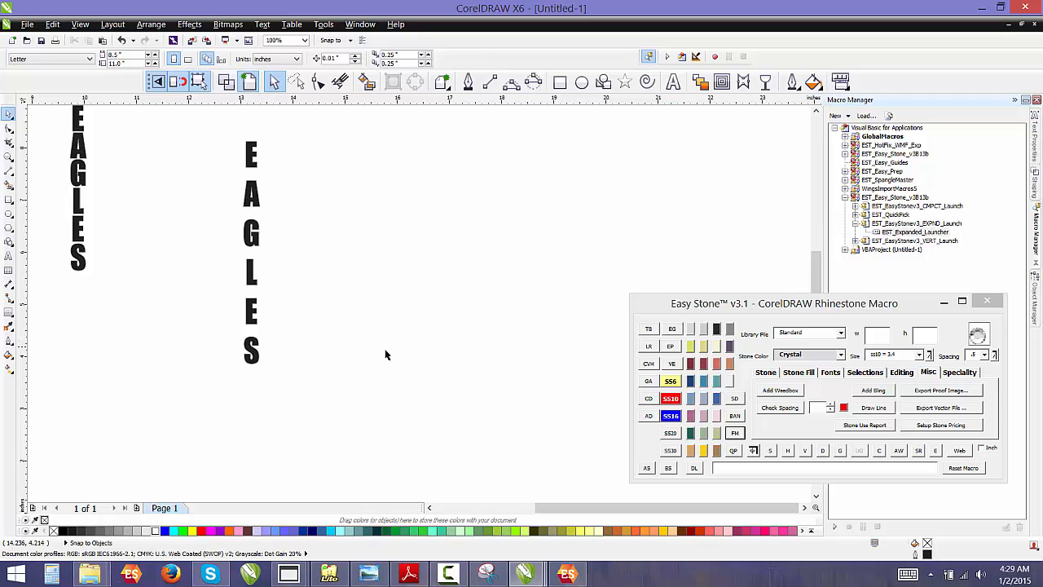
pyautogui.scroll(-1, 323, 306)
pyautogui.scroll(1, 255, 259)
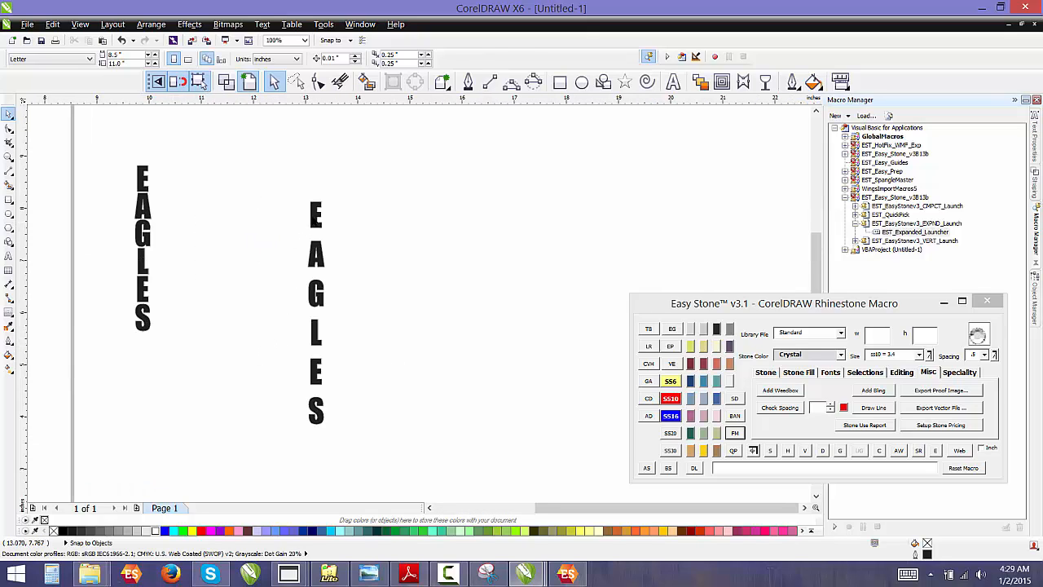
pyautogui.click(303, 210)
pyautogui.moveTo(303, 210); pyautogui.dragTo(164, 152)
pyautogui.click(226, 228)
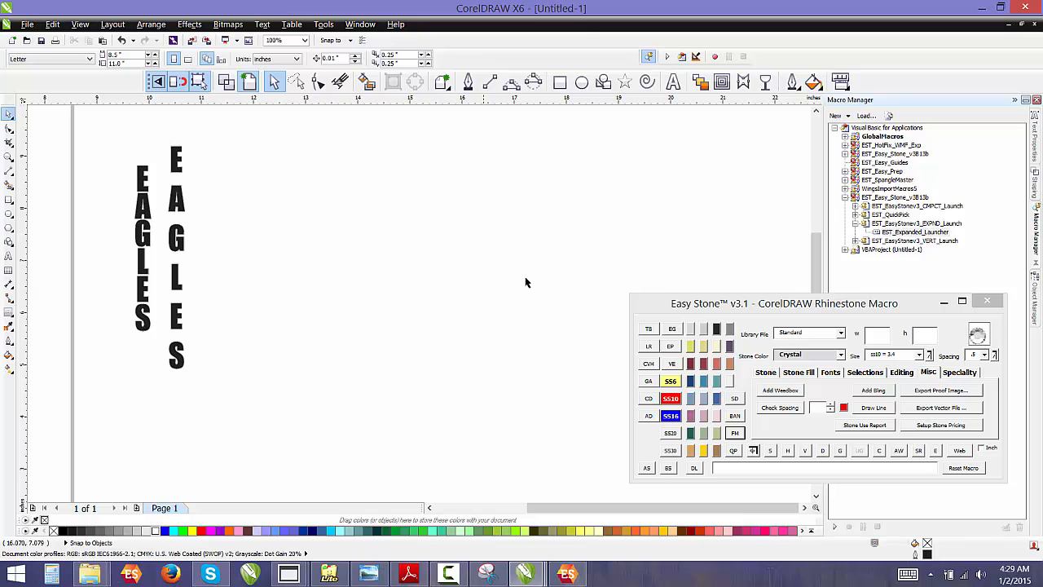
# Open the Easy Stone Font Manager and switch to its Text Effects tab
pyautogui.moveTo(700, 311)
pyautogui.mouseDown()
pyautogui.moveTo(721, 311)
pyautogui.moveTo(696, 309)
pyautogui.mouseUp()
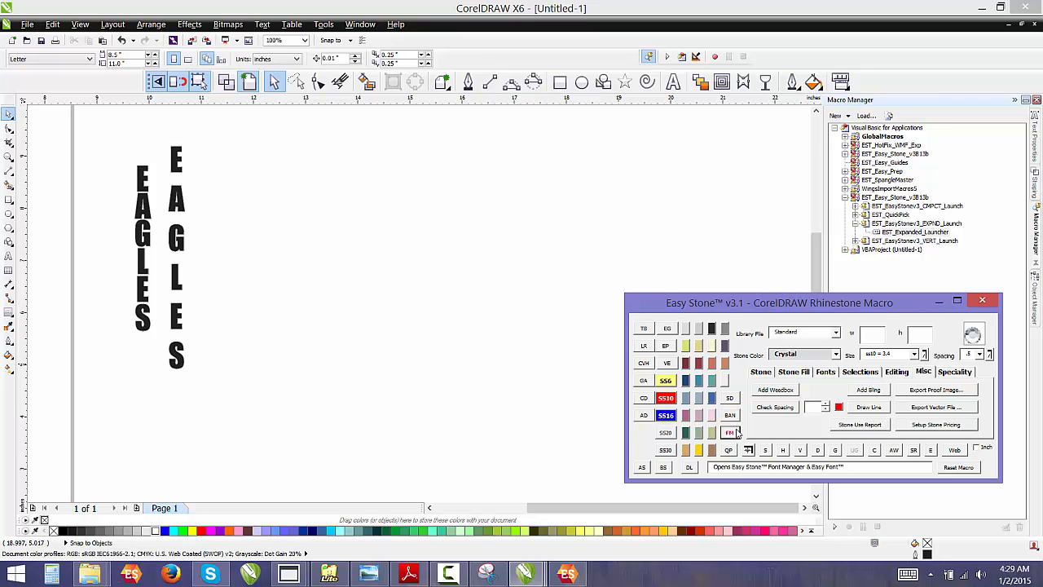
pyautogui.click(499, 306)
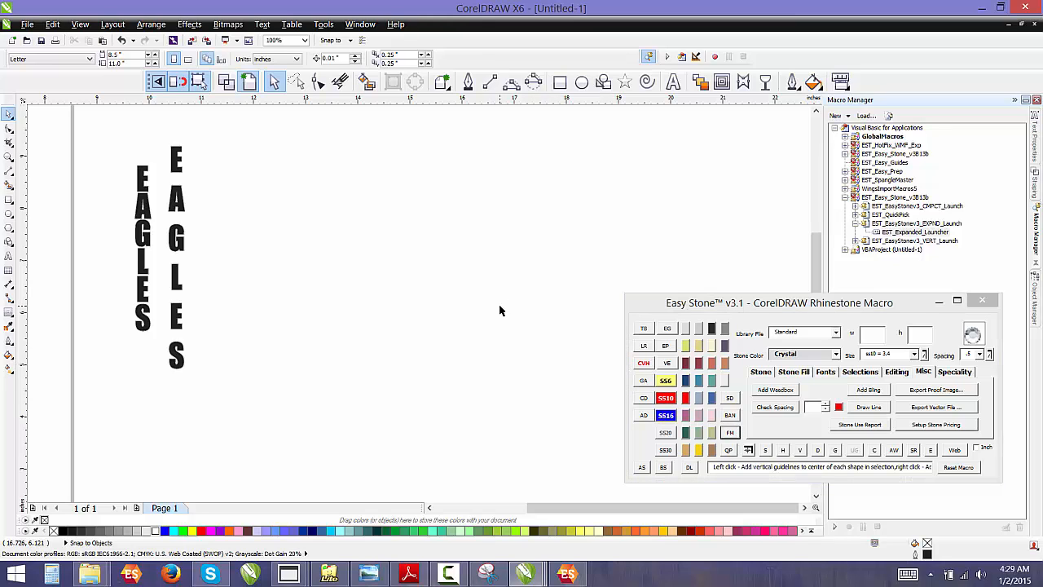
pyautogui.click(681, 310)
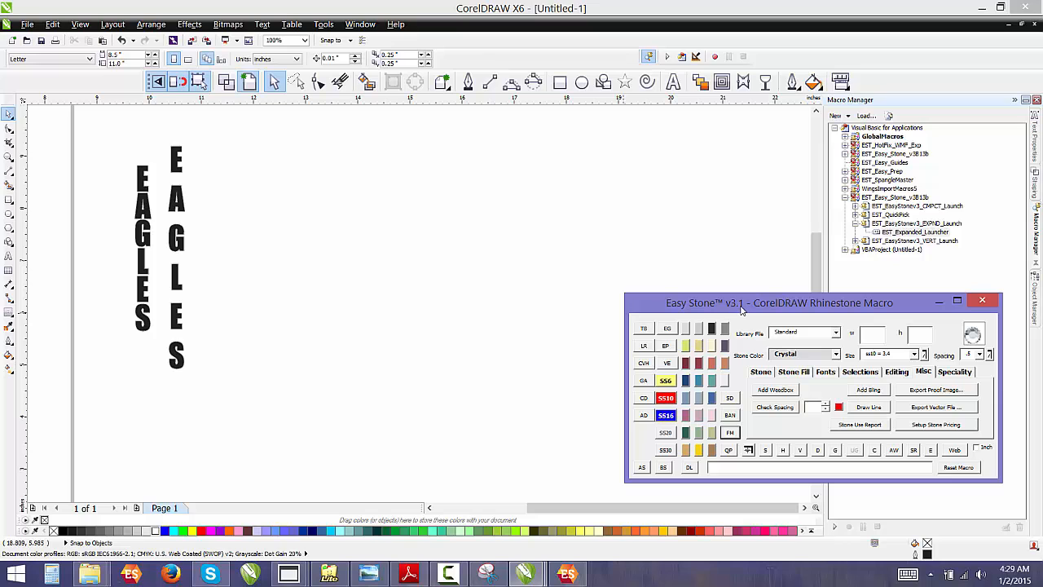
pyautogui.click(729, 433)
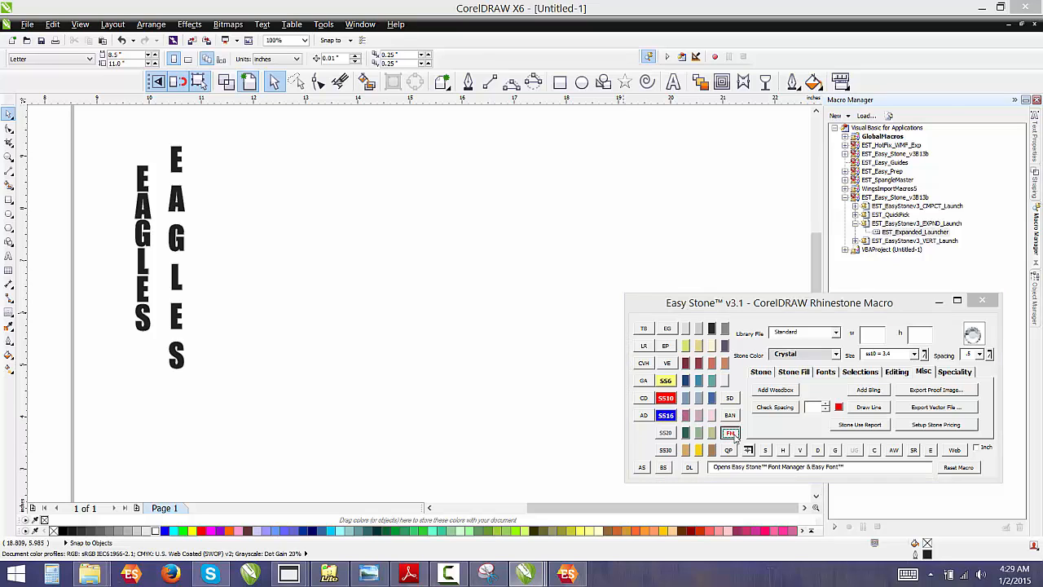
pyautogui.click(864, 150)
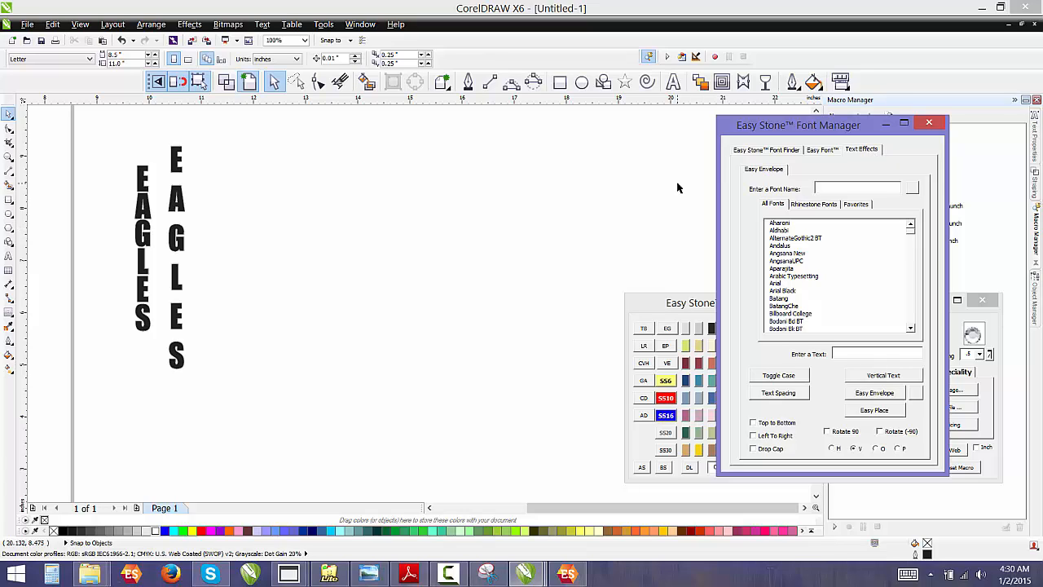
# Move the stacked EAGLES text to the right and apply Vertical Text to it
pyautogui.click(173, 202)
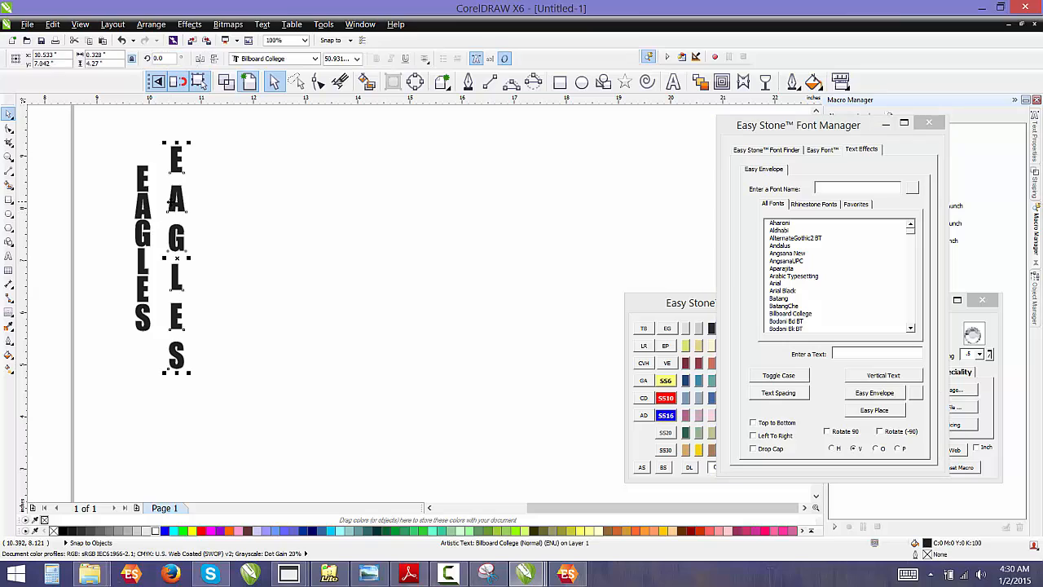
pyautogui.moveTo(172, 202); pyautogui.dragTo(193, 208)
pyautogui.moveTo(302, 212); pyautogui.dragTo(319, 209)
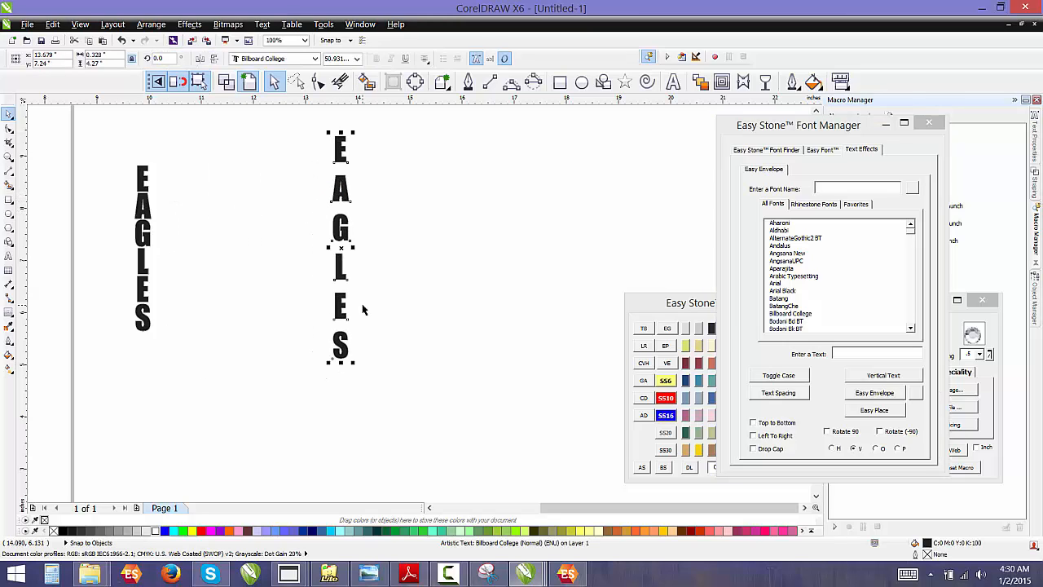
pyautogui.click(880, 377)
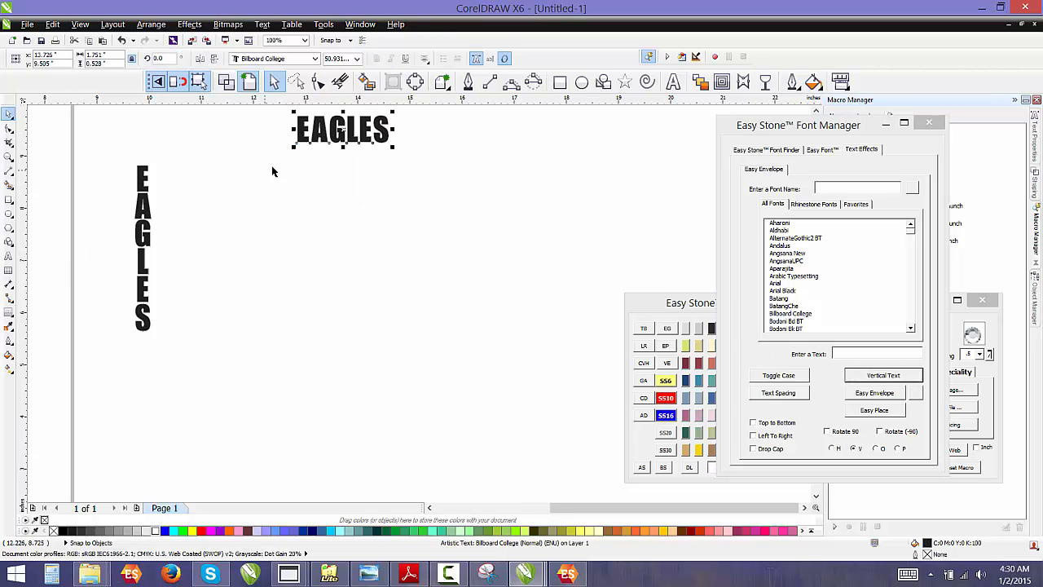
# Move the horizontal EAGLES text down and apply Vertical Text again to stack its letters
pyautogui.moveTo(328, 141); pyautogui.dragTo(365, 212)
pyautogui.click(914, 378)
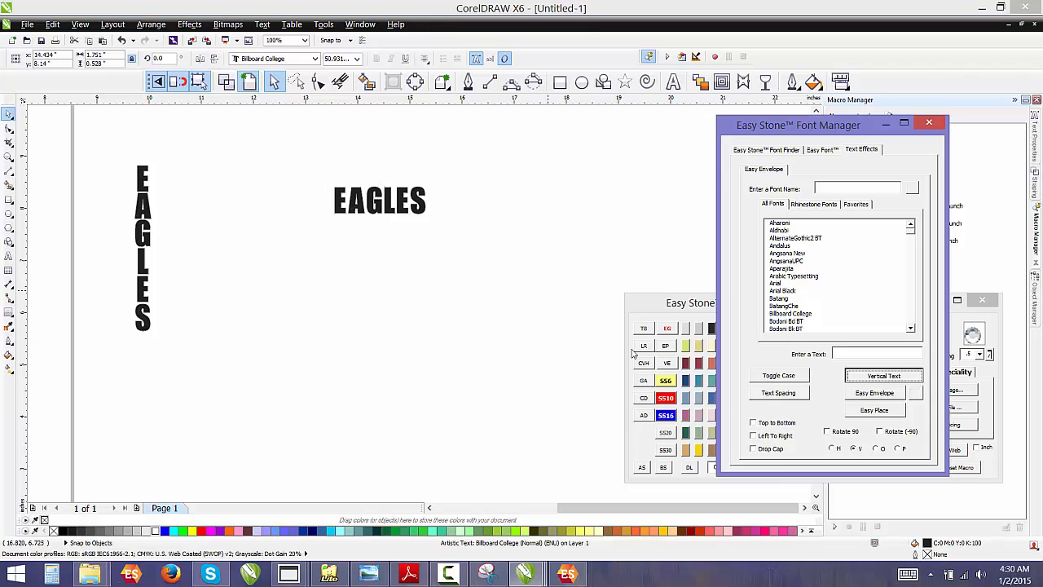
pyautogui.click(364, 430)
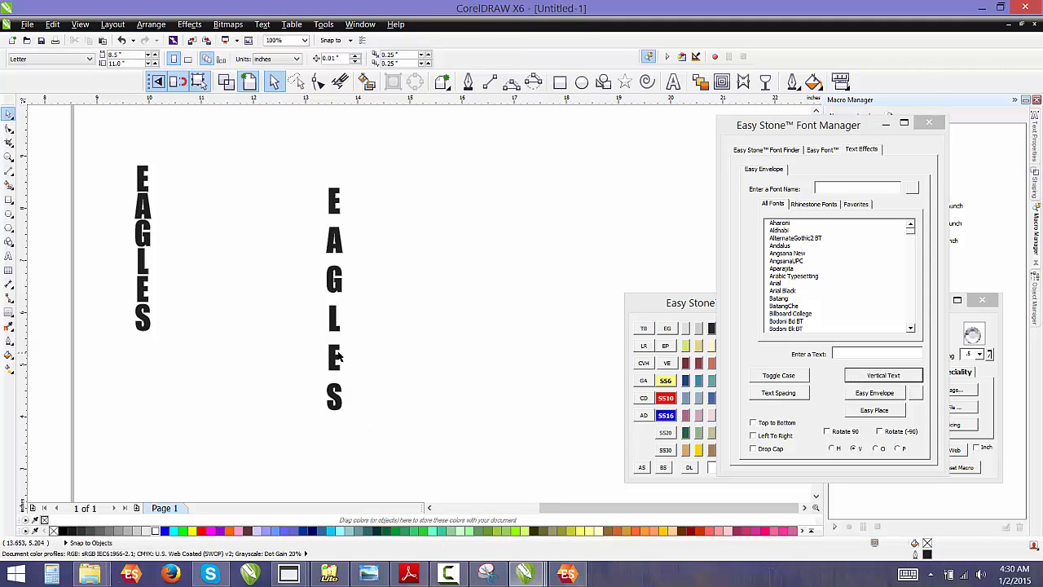
# Tighten the letter spacing of the stacked EAGLES text with the Font Manager's Text Spacing
pyautogui.click(339, 285)
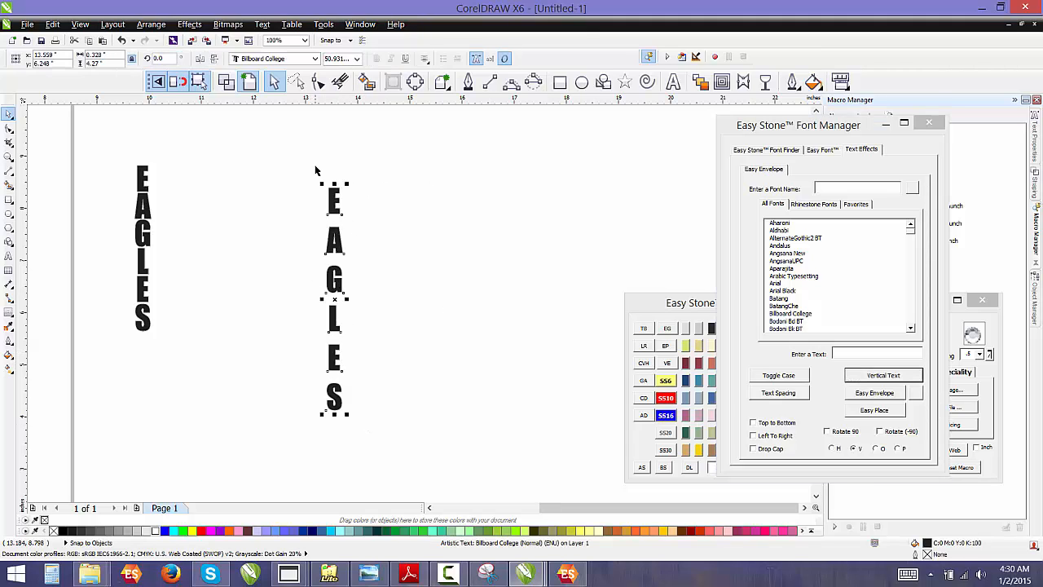
pyautogui.click(779, 394)
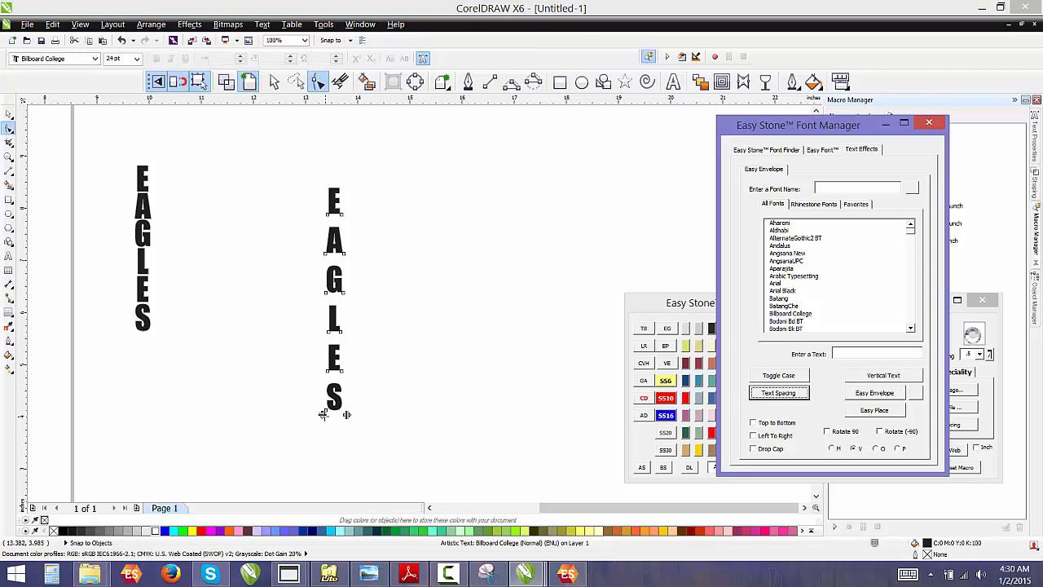
pyautogui.moveTo(322, 414); pyautogui.dragTo(323, 379)
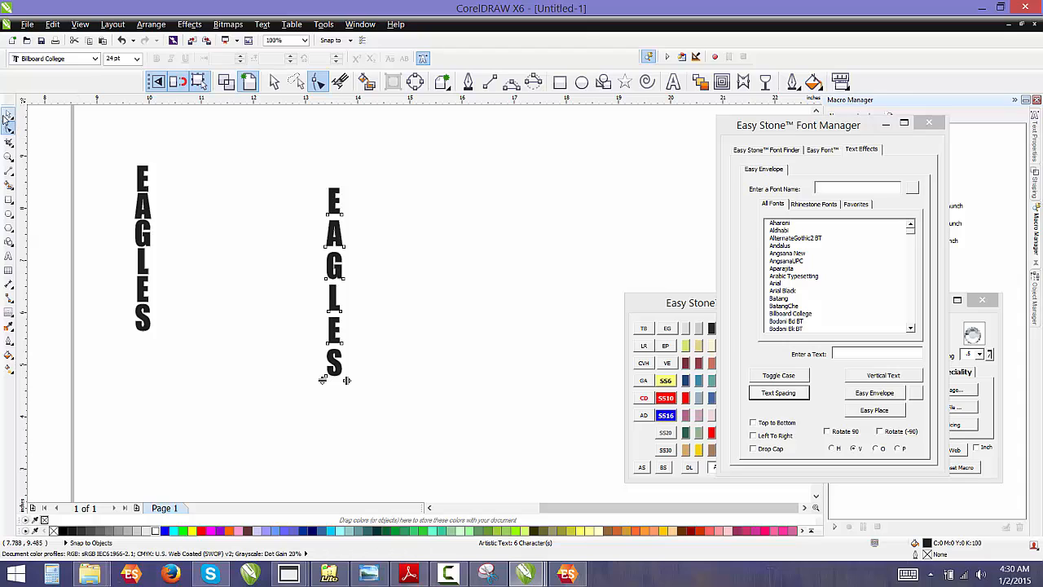
pyautogui.click(8, 115)
pyautogui.click(274, 198)
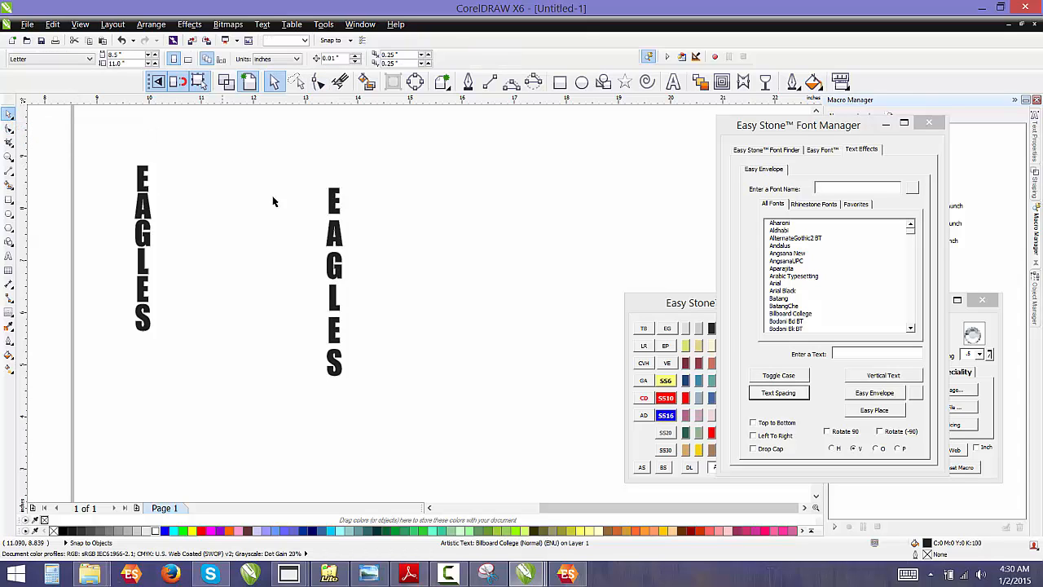
# Delete the stacked EAGLES text
pyautogui.click(330, 228)
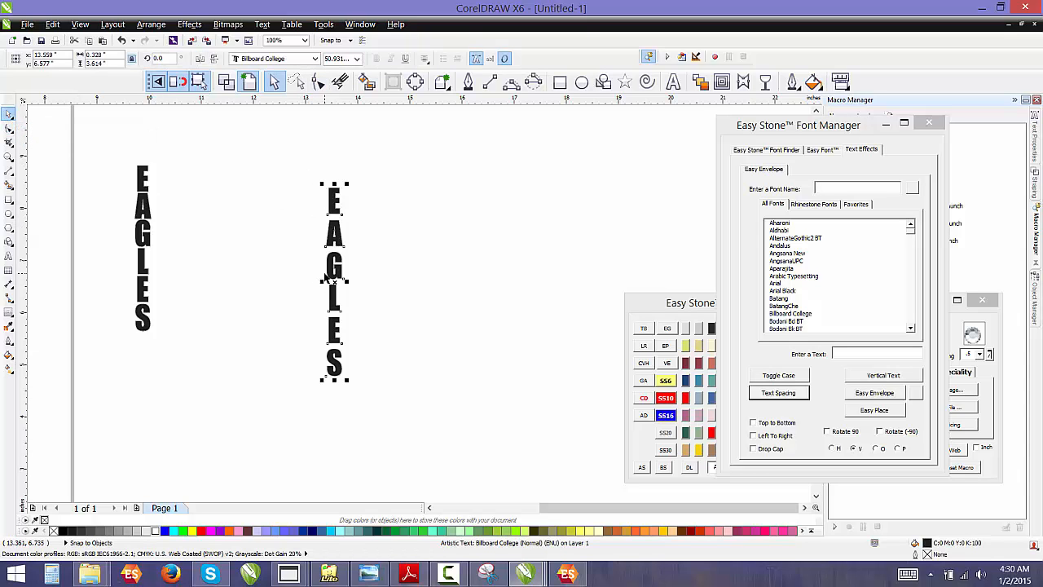
pyautogui.press('Delete')
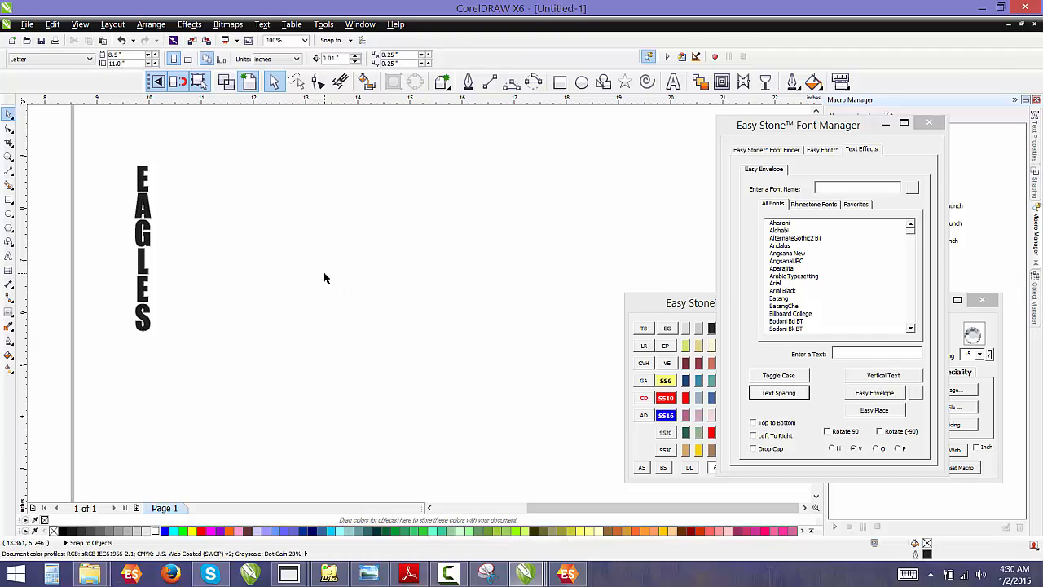
# Generate vertical EAGLES text with the Font Manager, enlarge it to about 5.6 in tall, then delete it
pyautogui.click(875, 354)
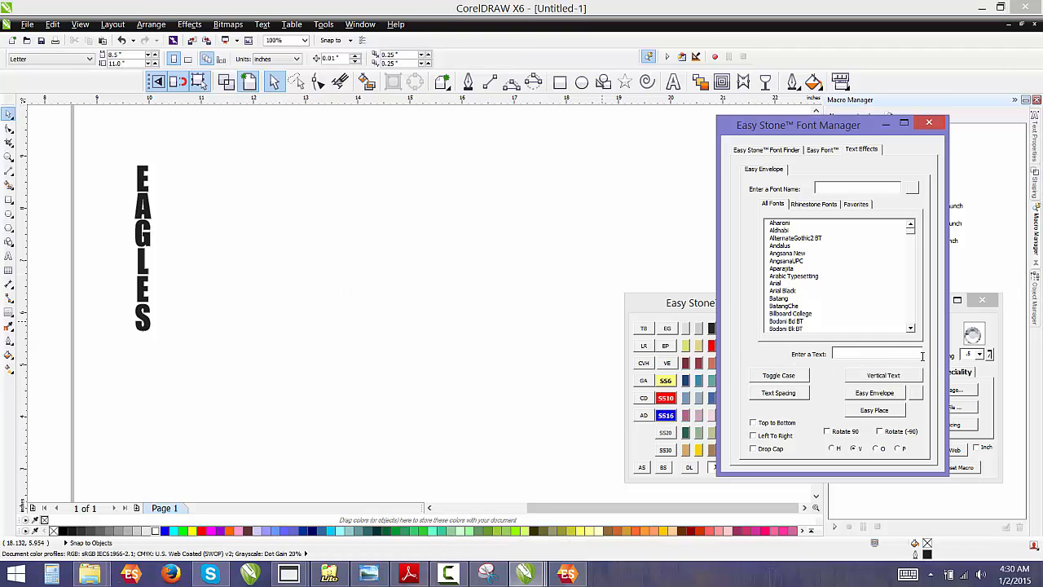
pyautogui.write('EAGLES')
pyautogui.click(891, 379)
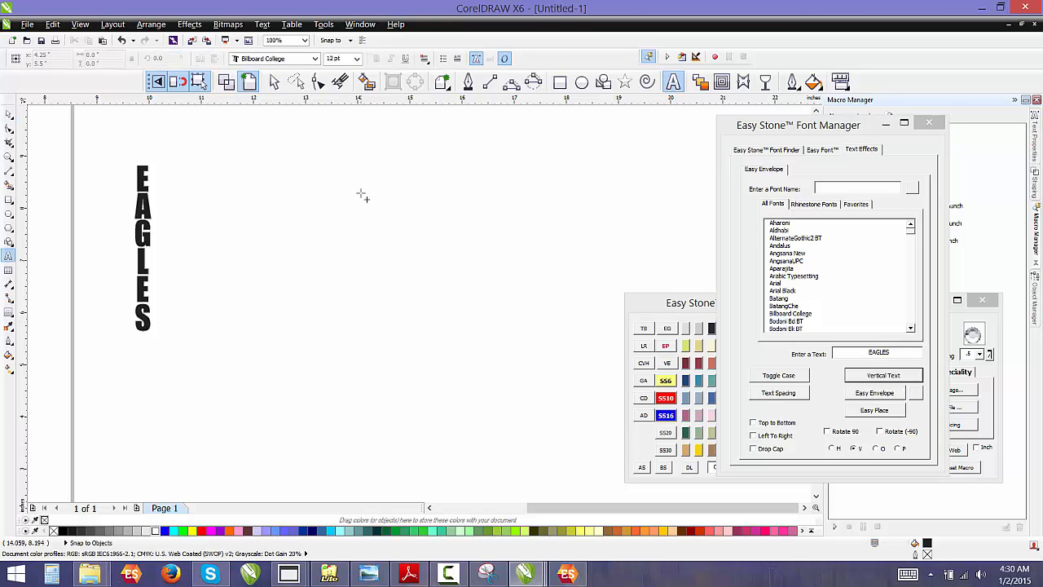
pyautogui.click(314, 195)
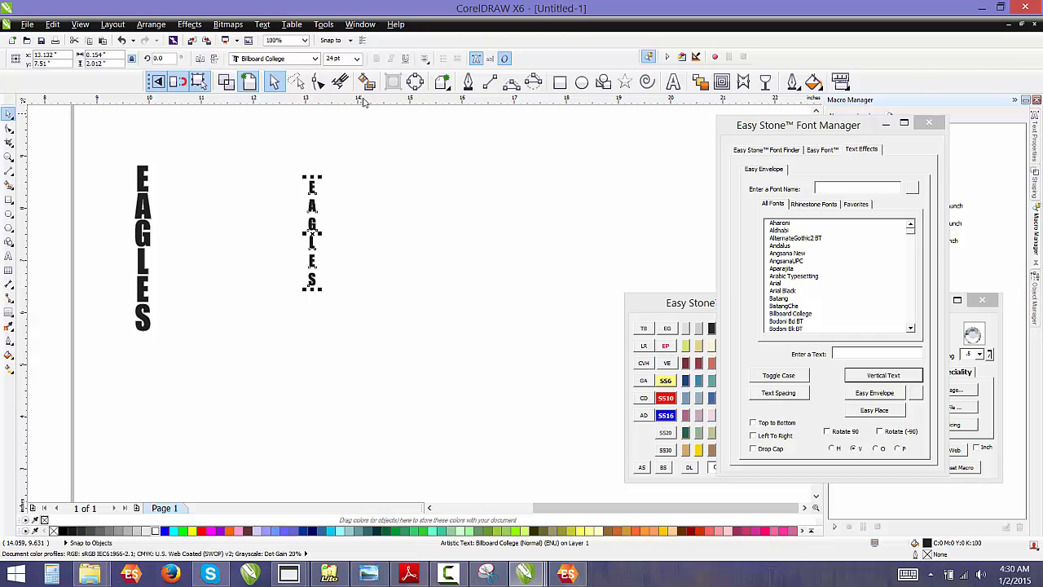
pyautogui.moveTo(319, 290); pyautogui.dragTo(428, 476)
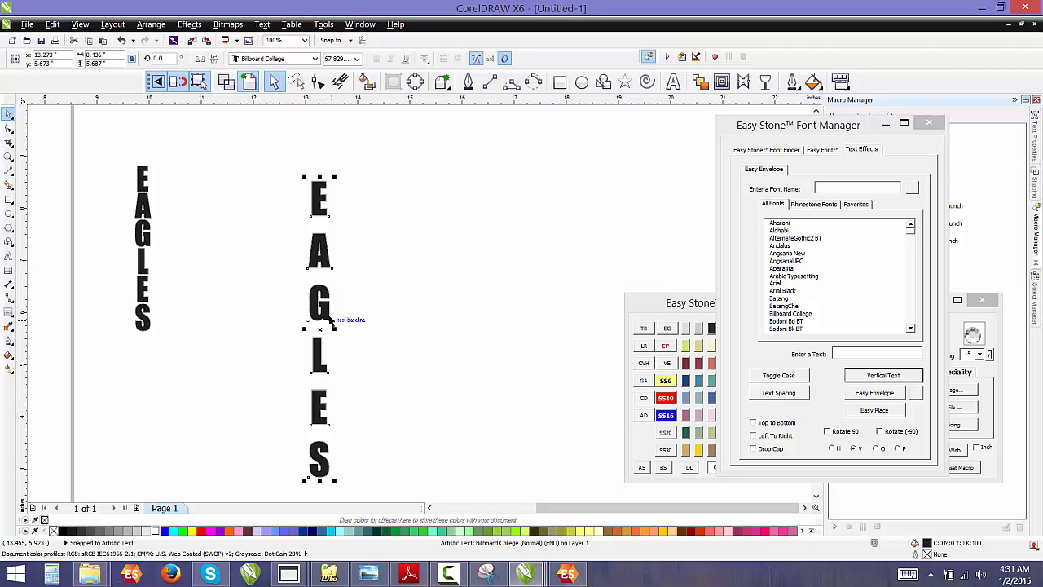
pyautogui.press('Delete')
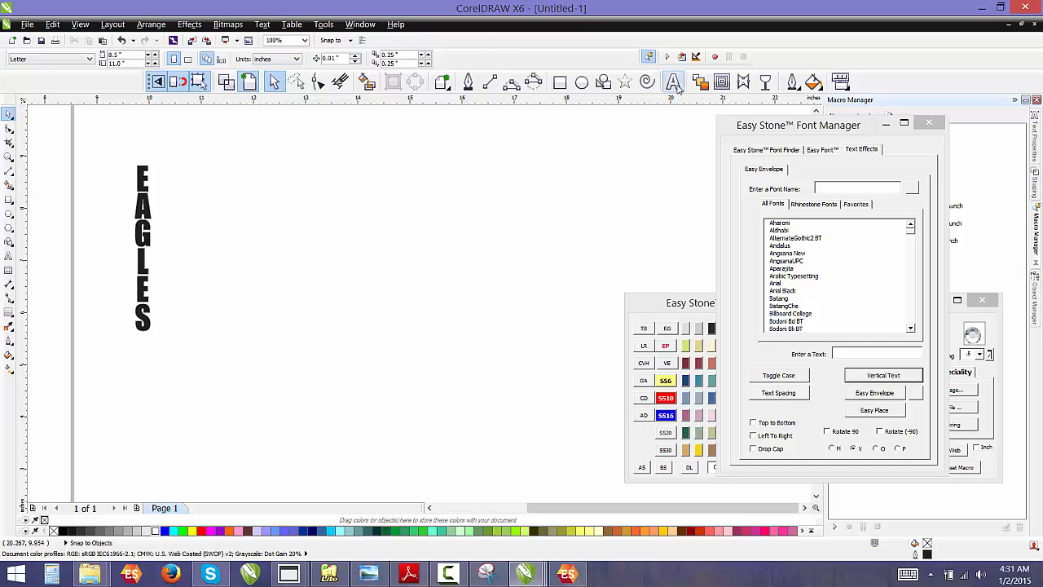
# Set the default Artistic Text font to Exotc350 Bd BT
pyautogui.press('F8')
pyautogui.click(315, 59)
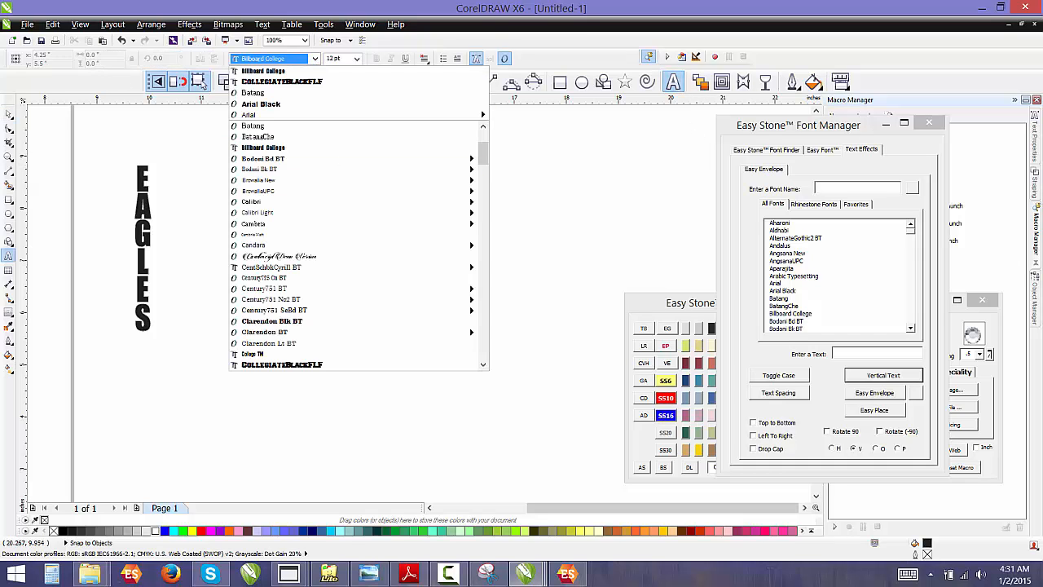
pyautogui.scroll(-3, 350, 244)
pyautogui.scroll(-8, 350, 268)
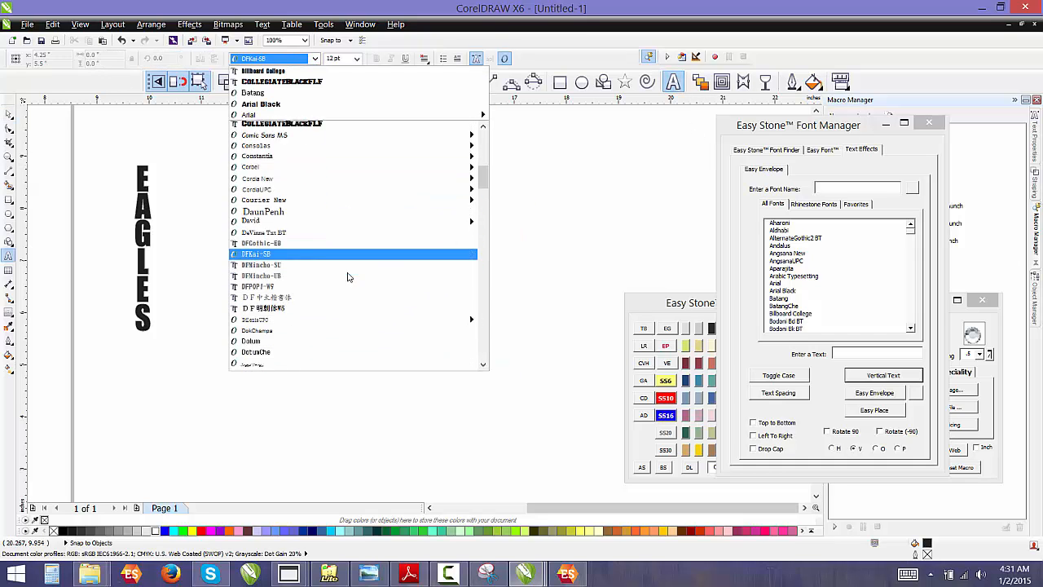
pyautogui.scroll(-2, 351, 288)
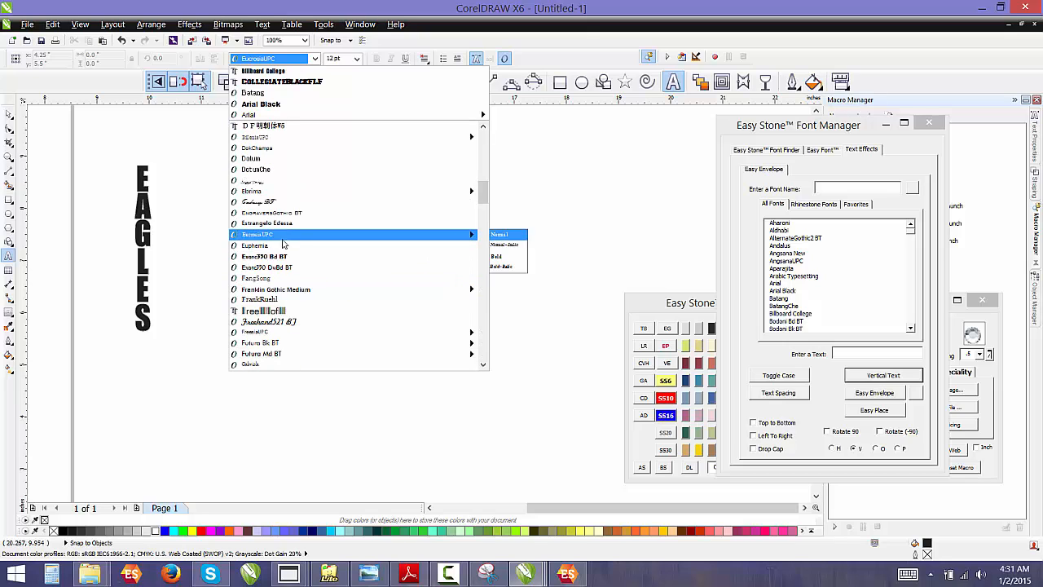
pyautogui.click(280, 259)
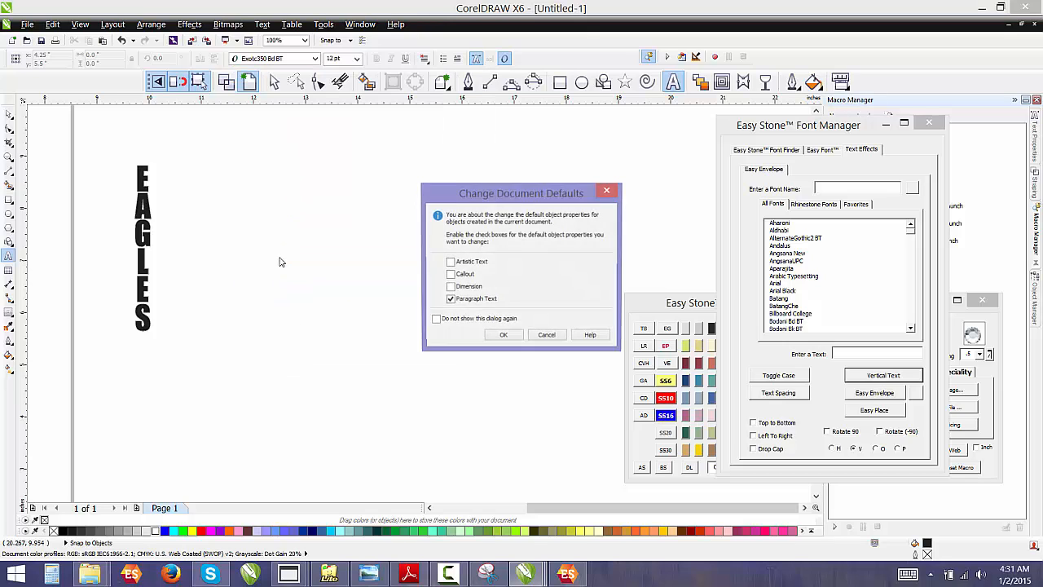
pyautogui.click(449, 263)
pyautogui.click(504, 337)
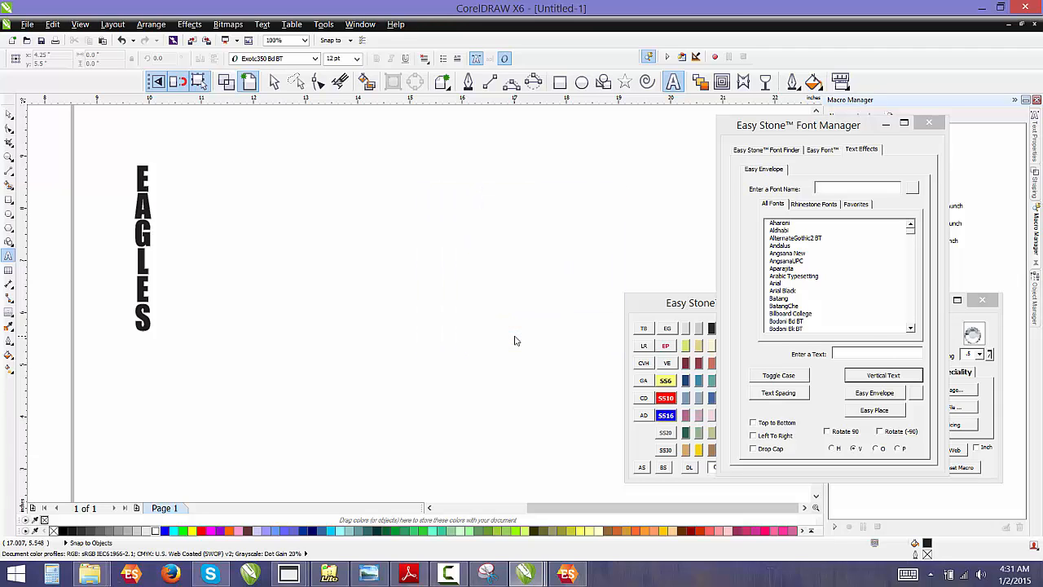
# Generate vertical EAGLES text in Exotc350 Bd BT with the Font Manager and enlarge it to about 4.8 in tall
pyautogui.click(882, 354)
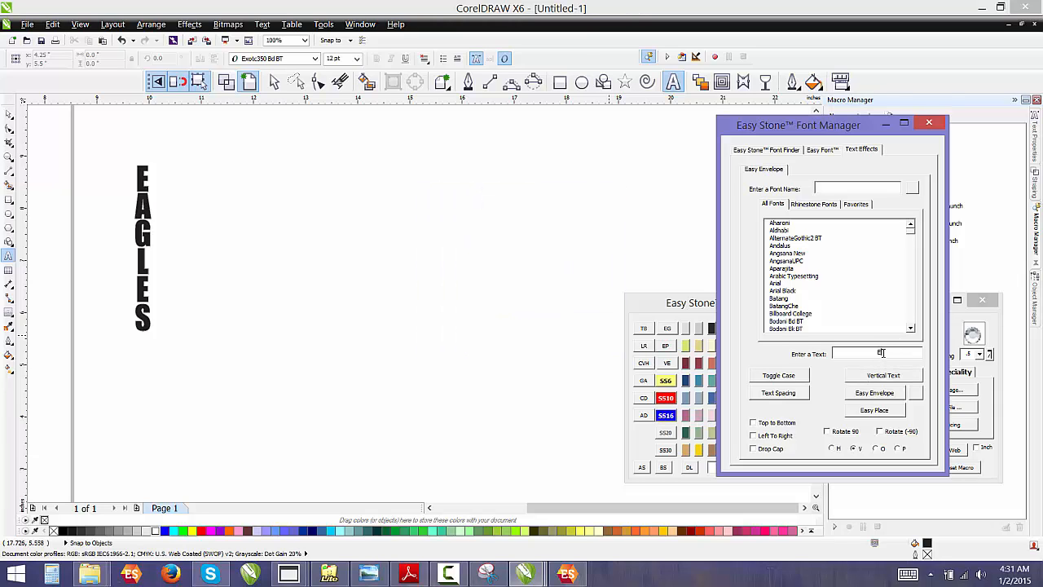
pyautogui.click(879, 375)
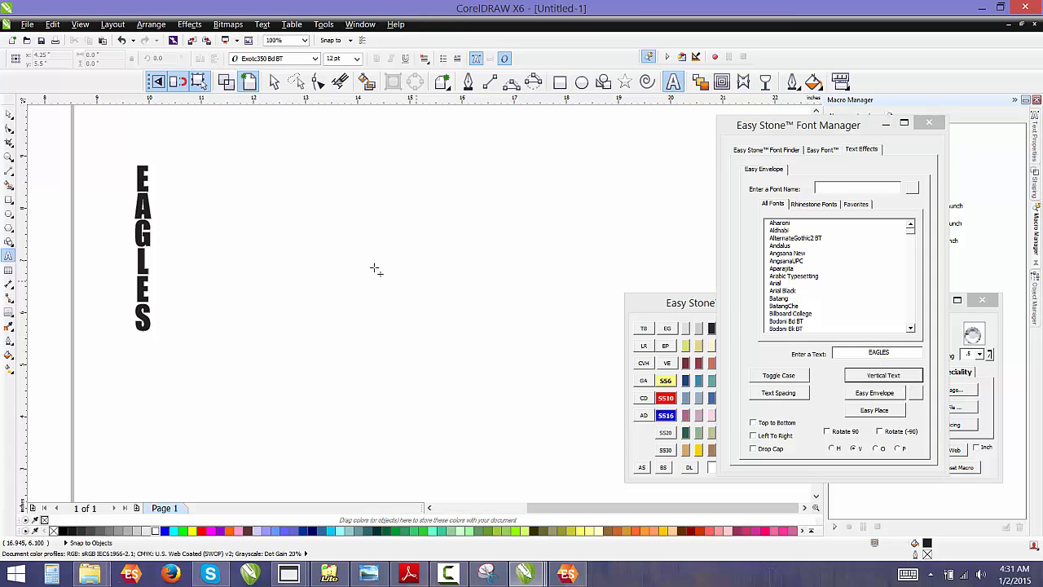
pyautogui.click(342, 239)
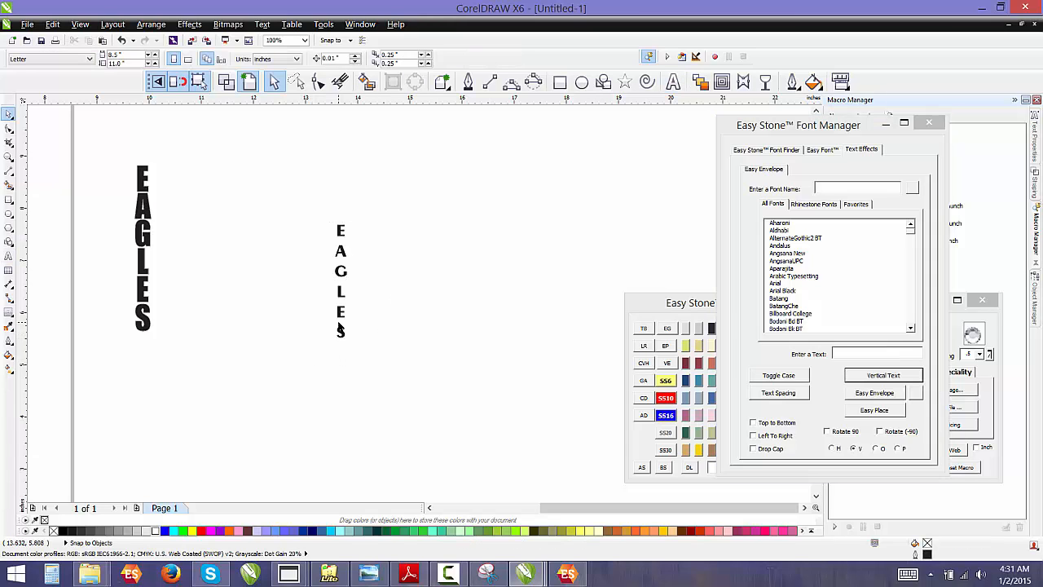
pyautogui.click(340, 329)
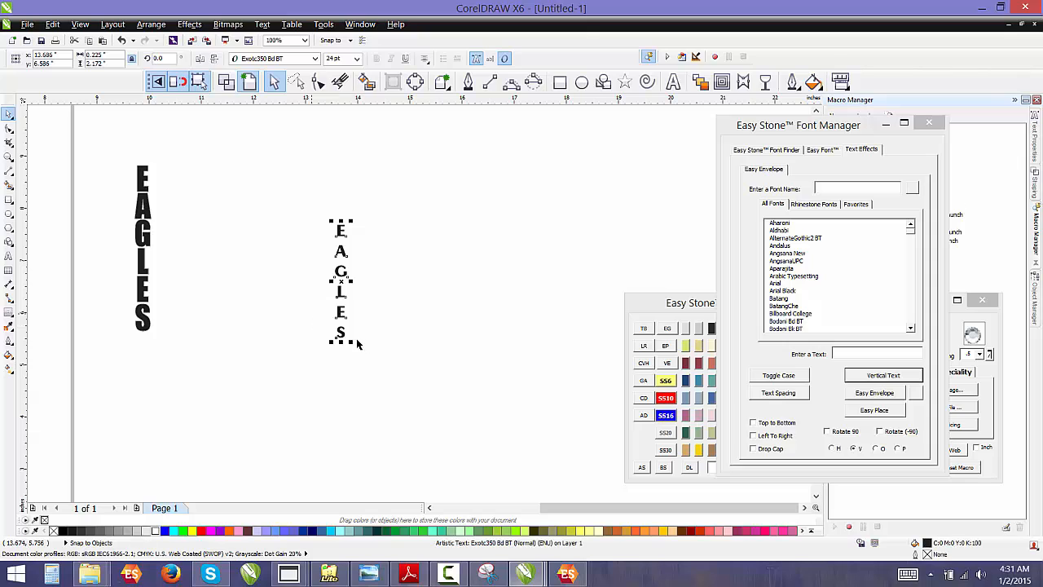
pyautogui.moveTo(351, 343); pyautogui.dragTo(421, 478)
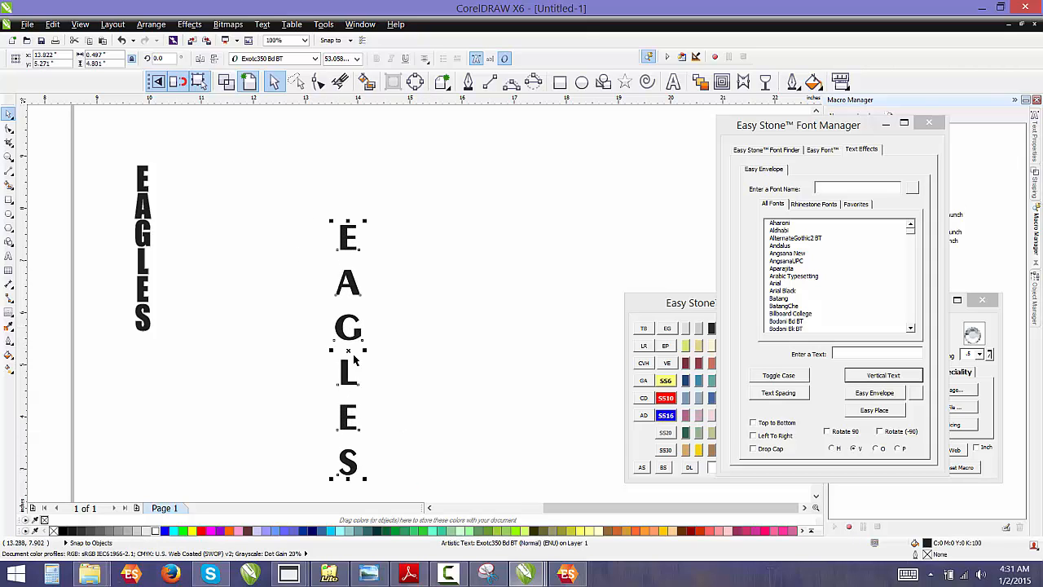
# Move the Exotc350 EAGLES text left and delete it
pyautogui.click(417, 368)
pyautogui.moveTo(347, 296); pyautogui.dragTo(279, 225)
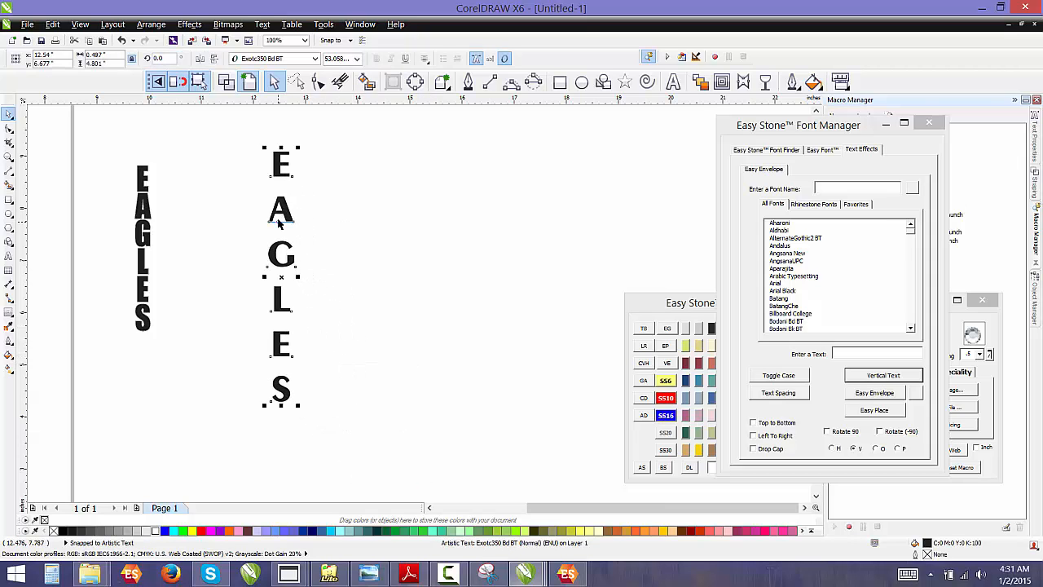
pyautogui.press('Delete')
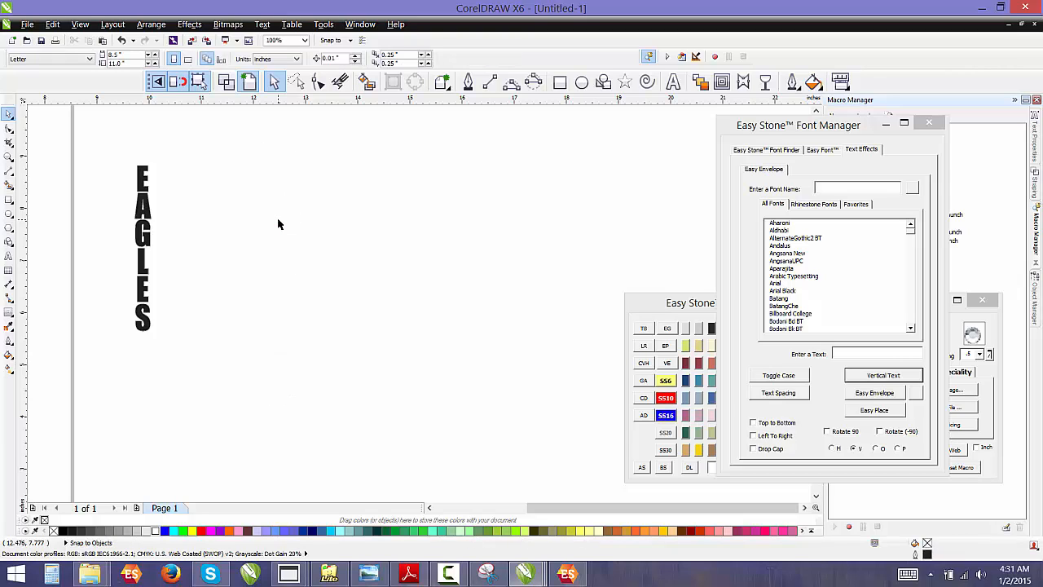
# Filter the Font Manager's font list by "flf" and pick CollegiateBlackFLF
pyautogui.click(835, 192)
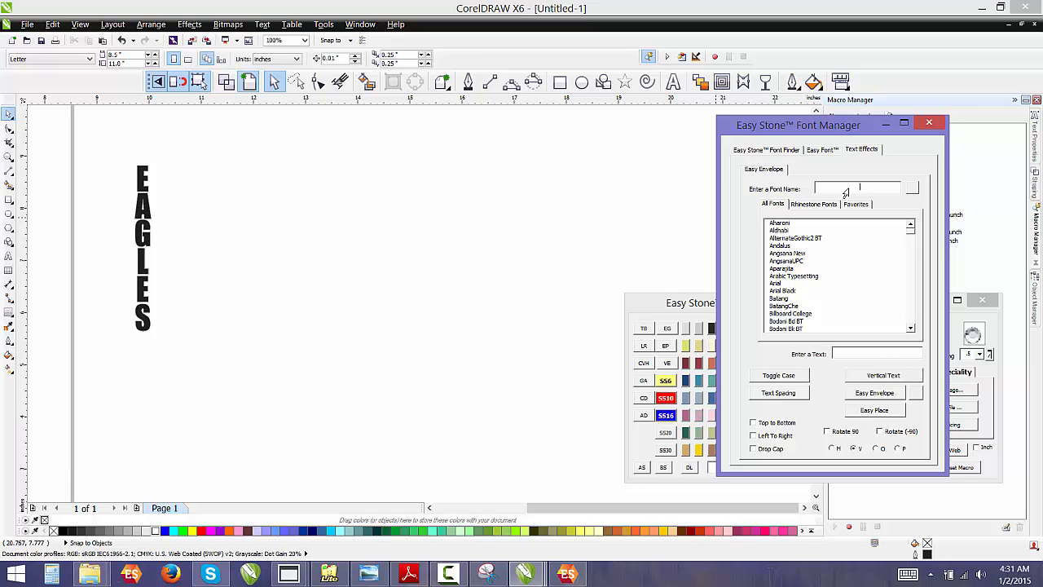
pyautogui.write('flf')
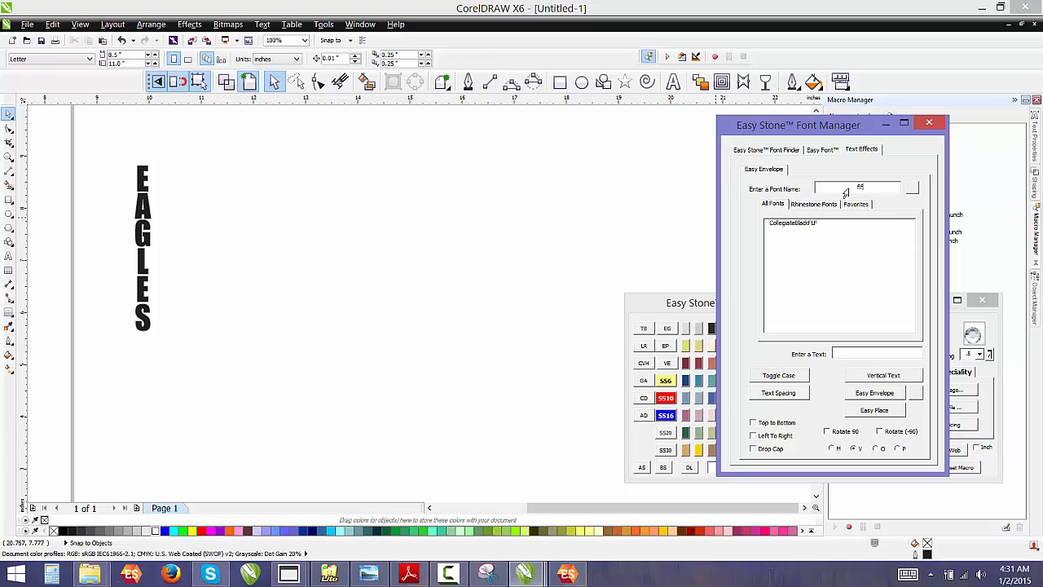
pyautogui.click(790, 224)
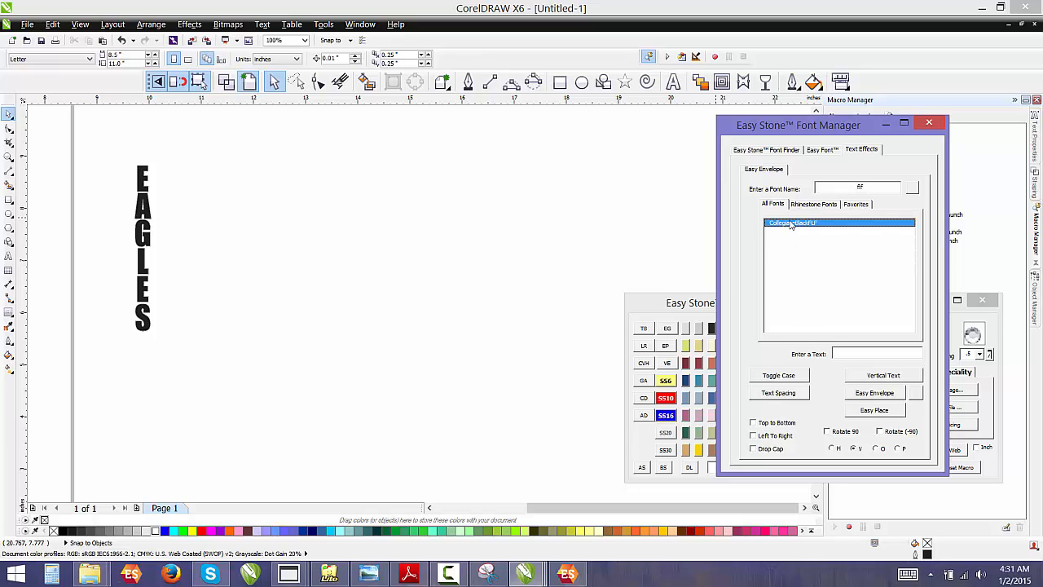
# Generate vertical EAGLES text in CollegiateBlackFLF on the page and enlarge it to about 5 in tall
pyautogui.click(861, 352)
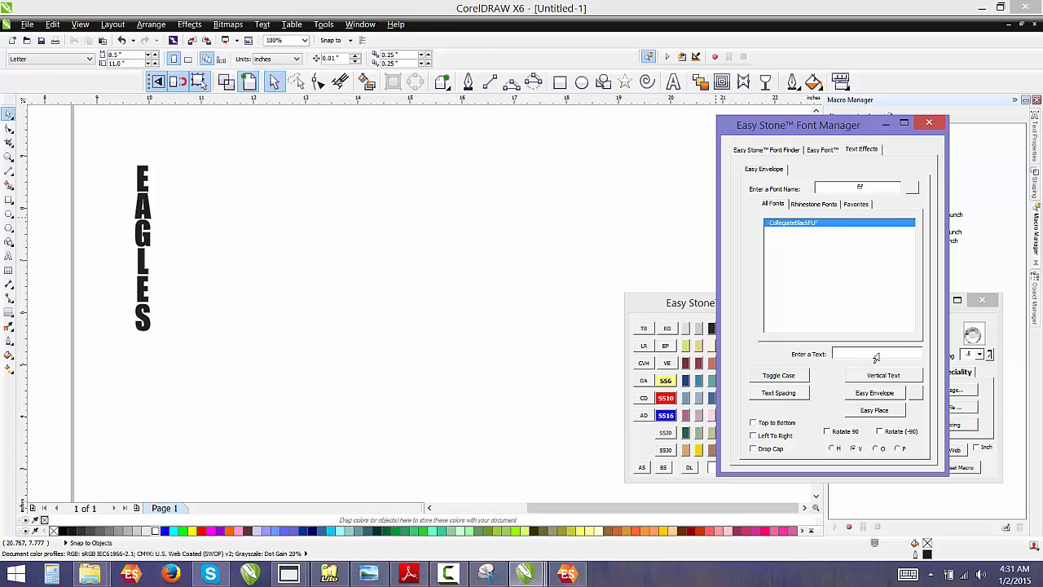
pyautogui.write('EAGLES')
pyautogui.click(883, 376)
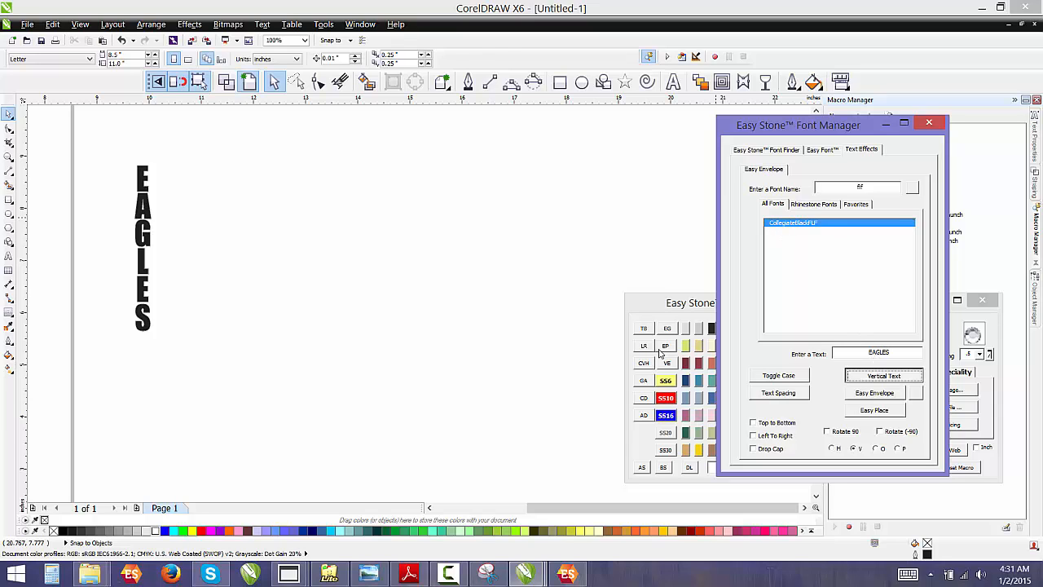
pyautogui.click(325, 186)
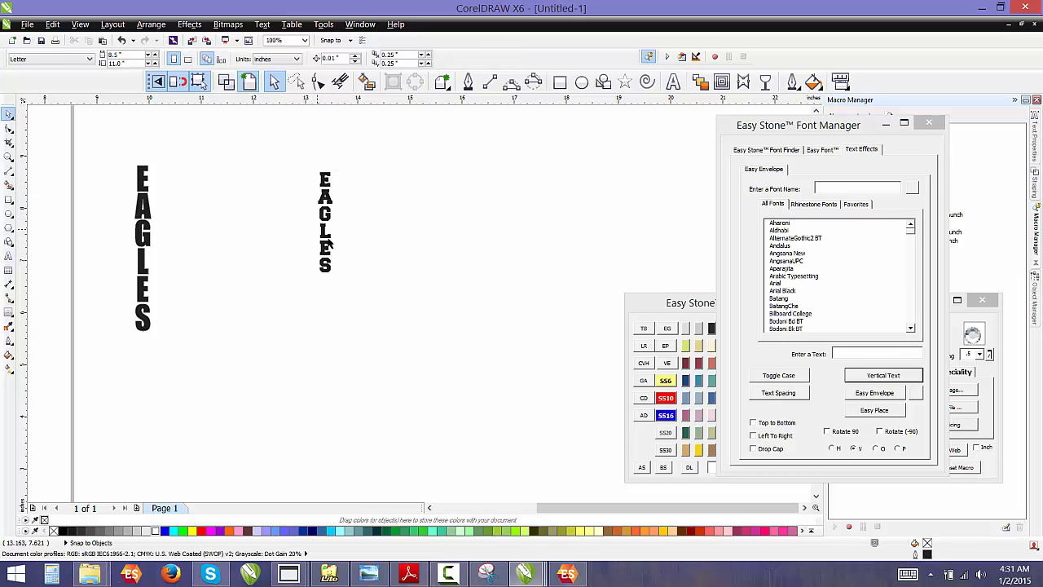
pyautogui.moveTo(338, 277); pyautogui.dragTo(416, 421)
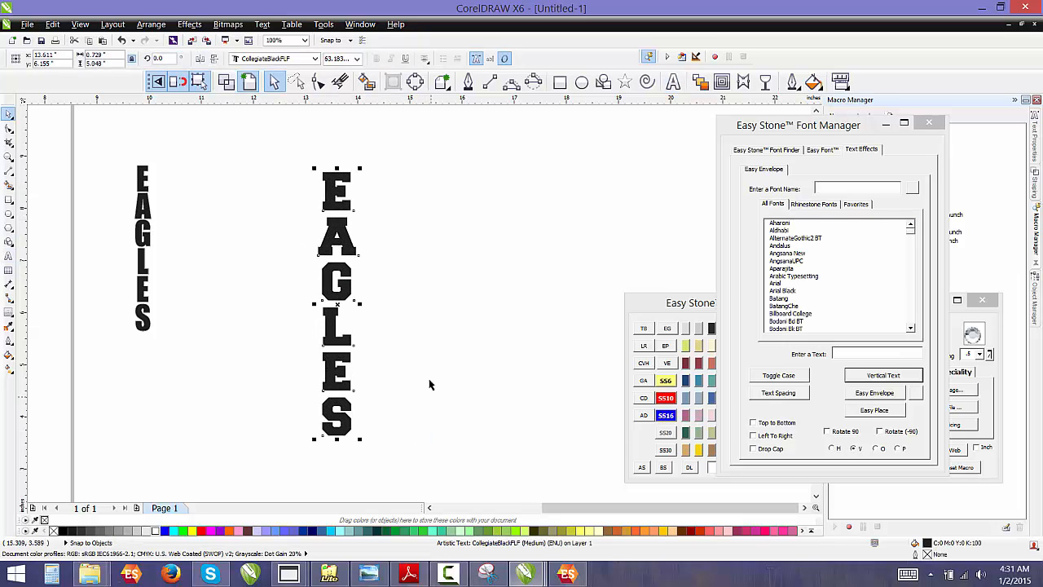
pyautogui.click(430, 383)
pyautogui.click(332, 274)
pyautogui.click(420, 257)
pyautogui.click(350, 247)
pyautogui.click(485, 254)
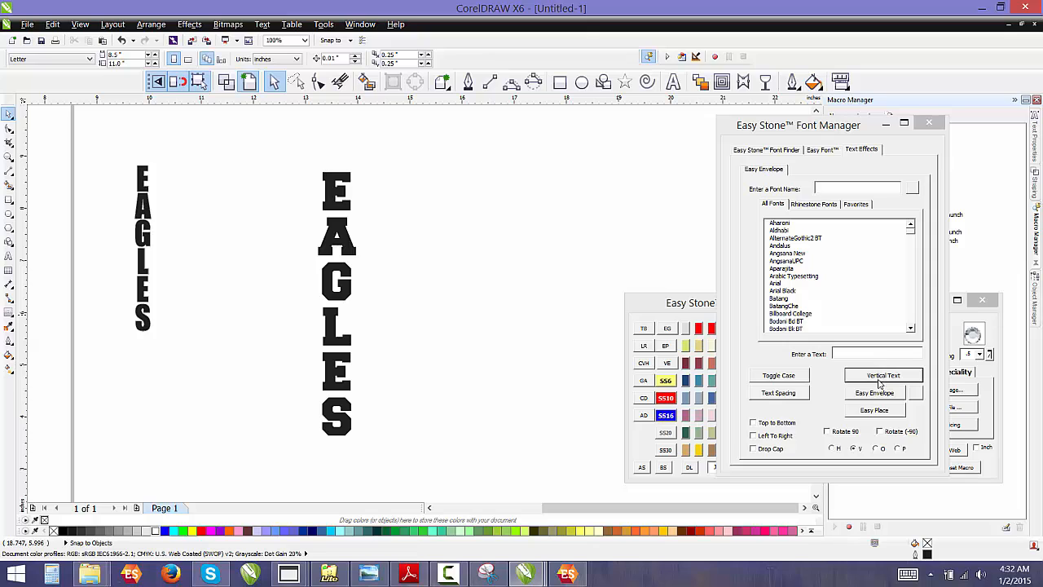
# Move the CollegiateBlackFLF EAGLES text next to the original stacked EAGLES
pyautogui.click(319, 242)
pyautogui.moveTo(335, 236); pyautogui.dragTo(213, 195)
pyautogui.click(351, 254)
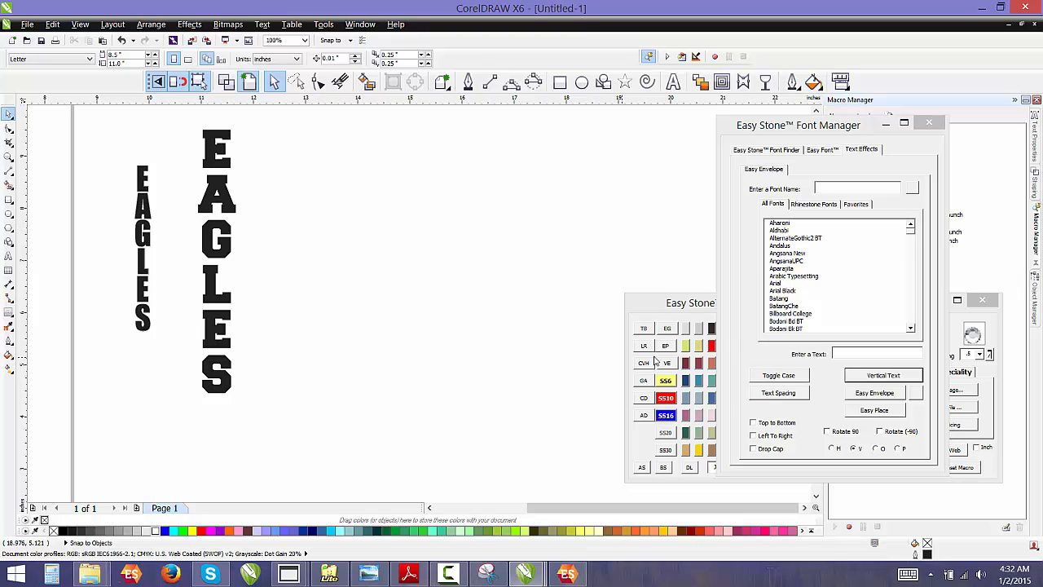
pyautogui.click(231, 251)
pyautogui.moveTo(232, 251); pyautogui.dragTo(237, 257)
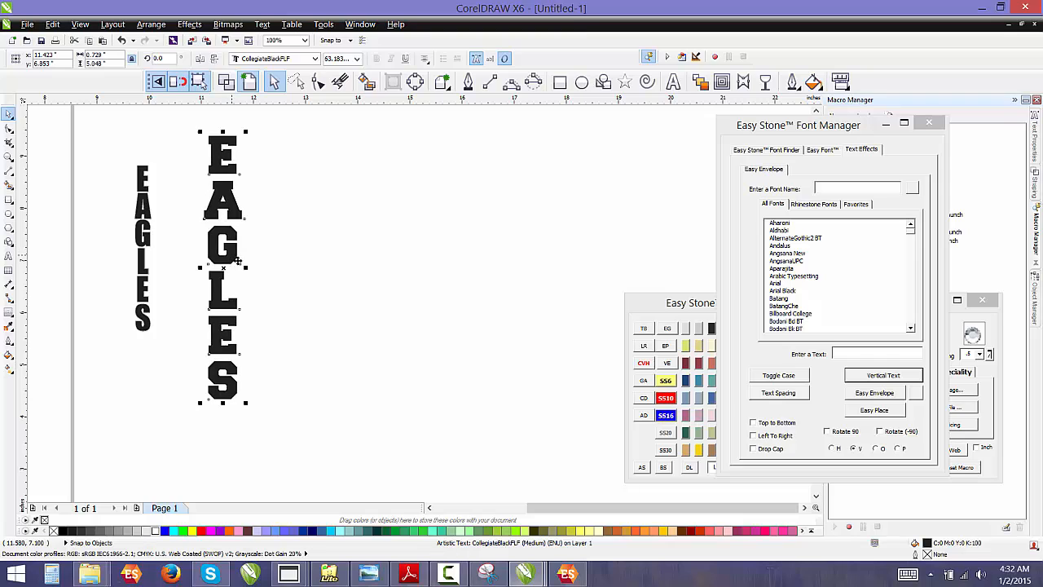